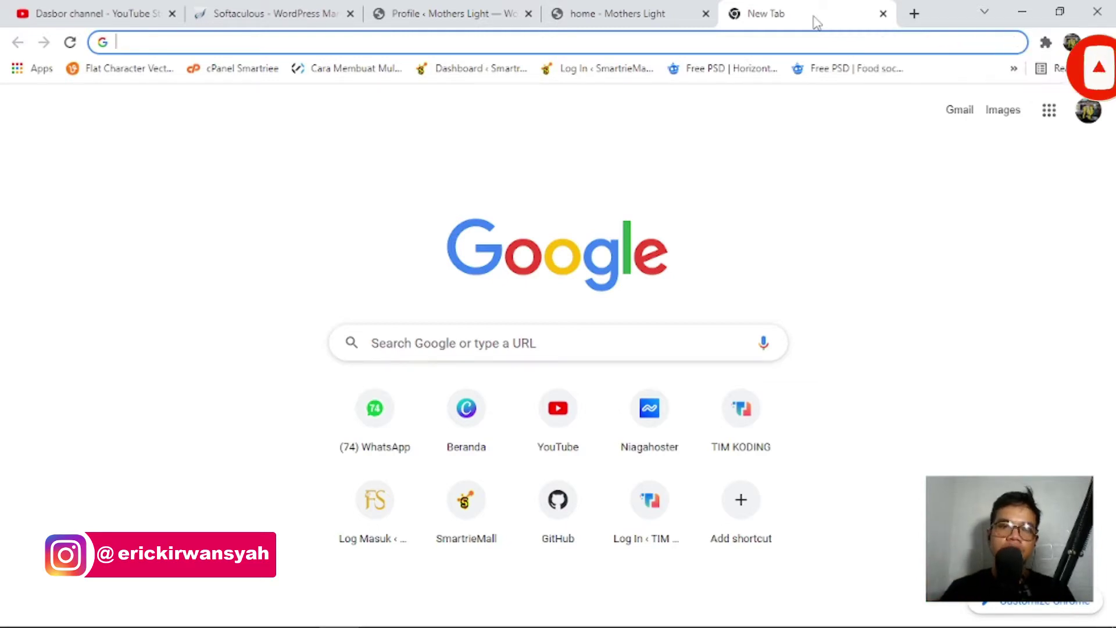
Open the site's WordPress login address motherslight.timkoding.com/wp-login.php from the homepage tab.
click(669, 13)
click(260, 42)
key(End)
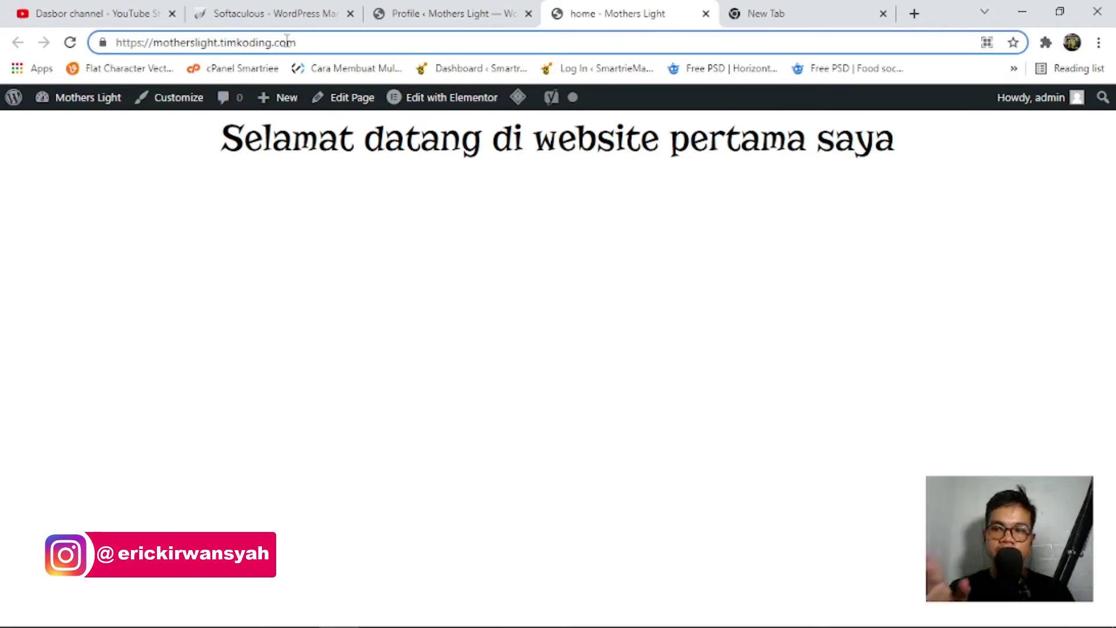
text(/)
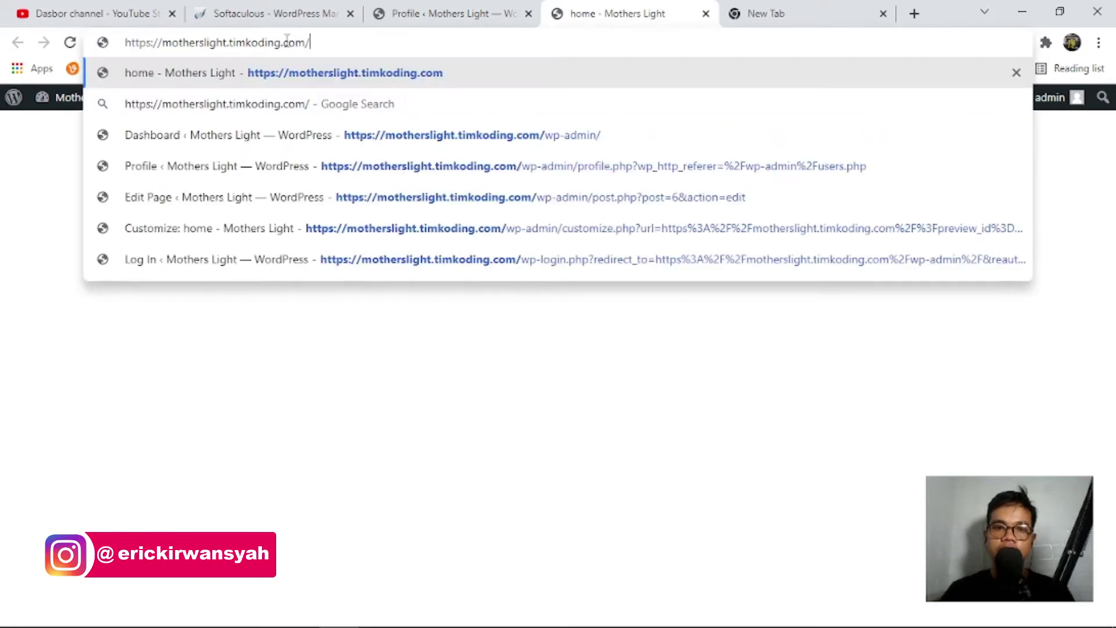
text(wp-l)
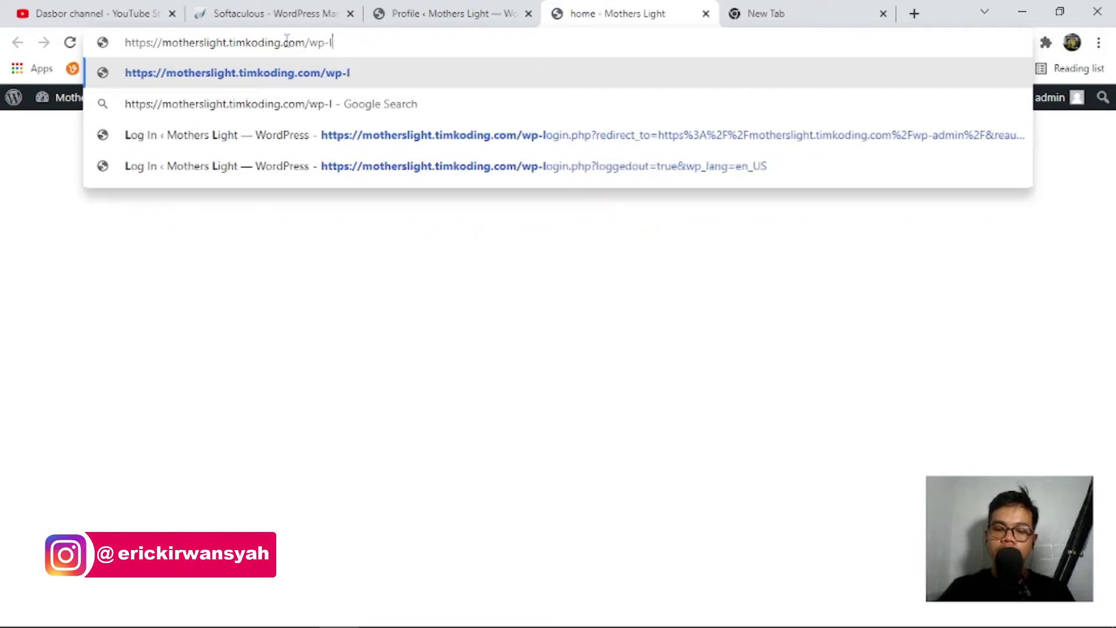
text(ogin.php)
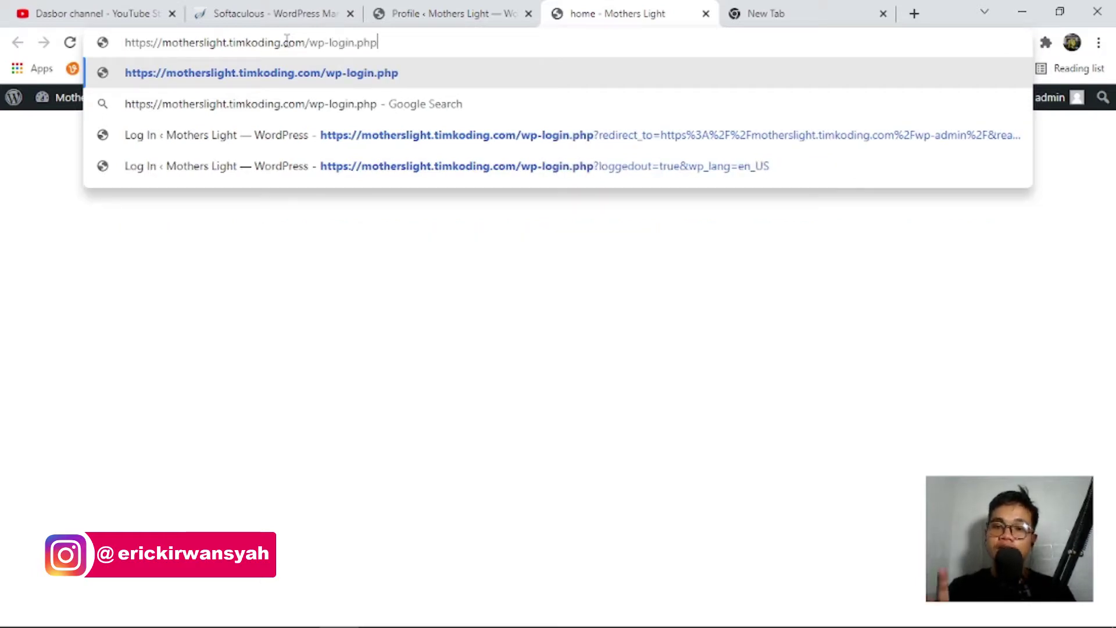
key(Return)
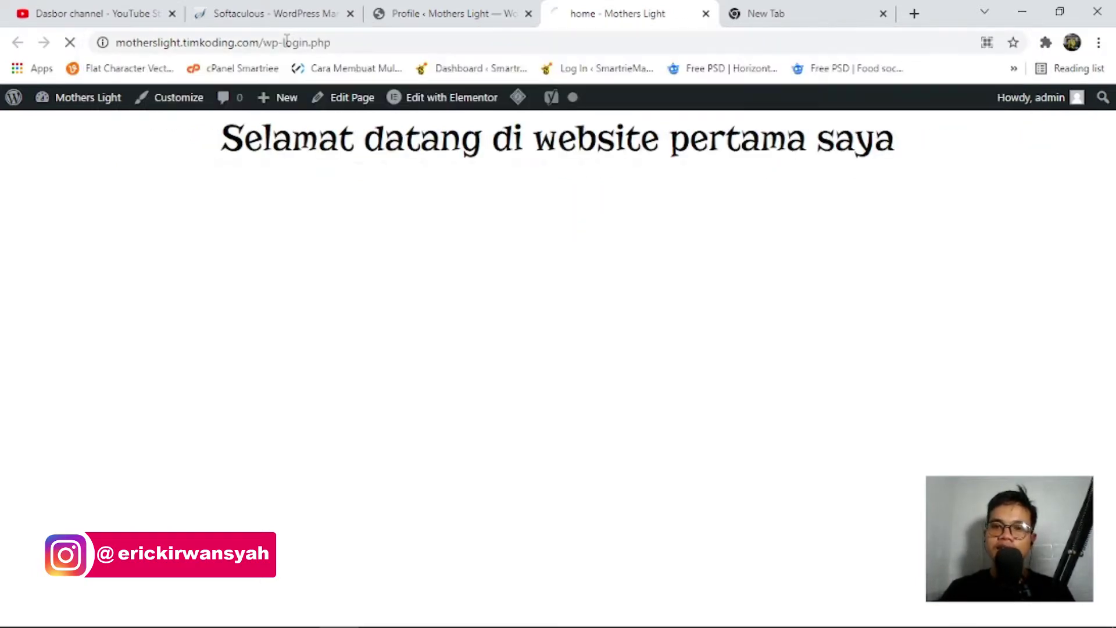
key(Return)
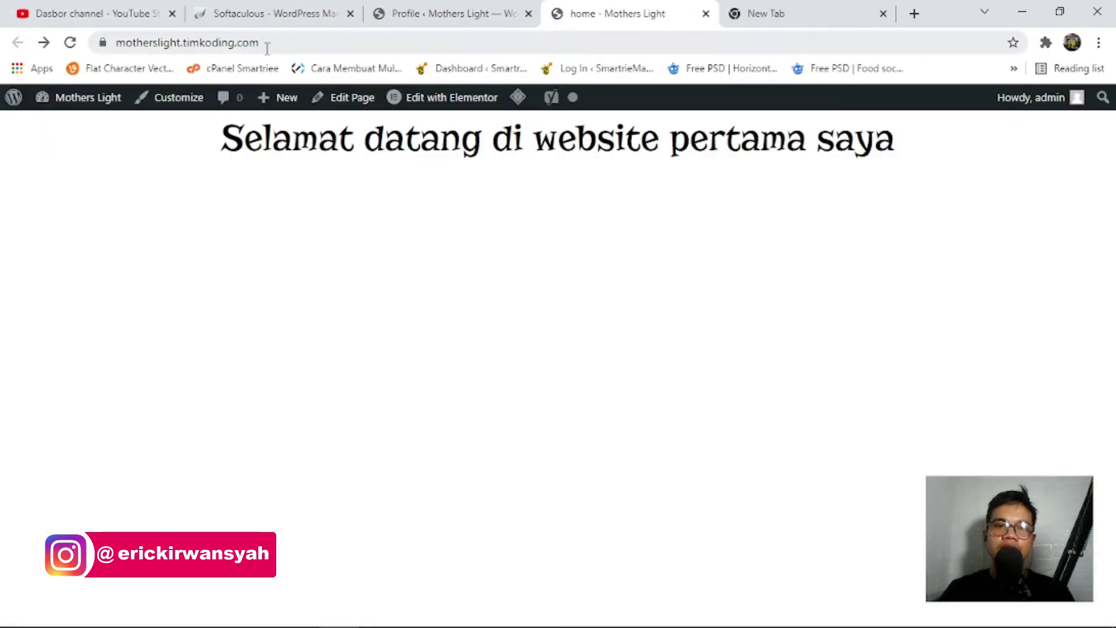
Open the WordPress admin dashboard at motherslight.timkoding.com/wp-admin.
click(270, 44)
click(291, 42)
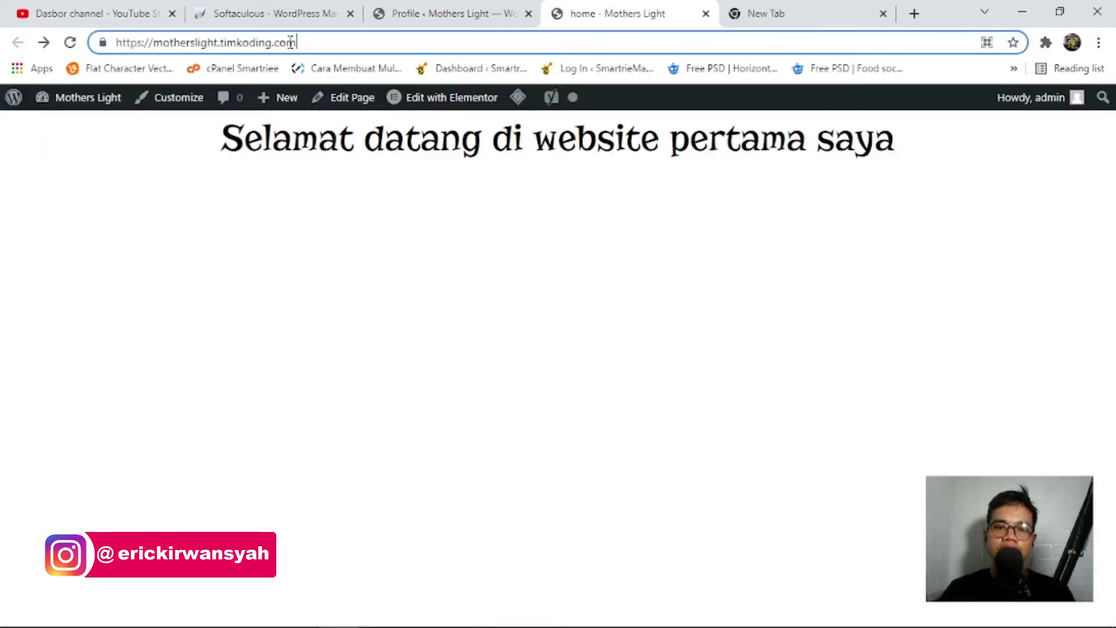
text(/)
text(wp)
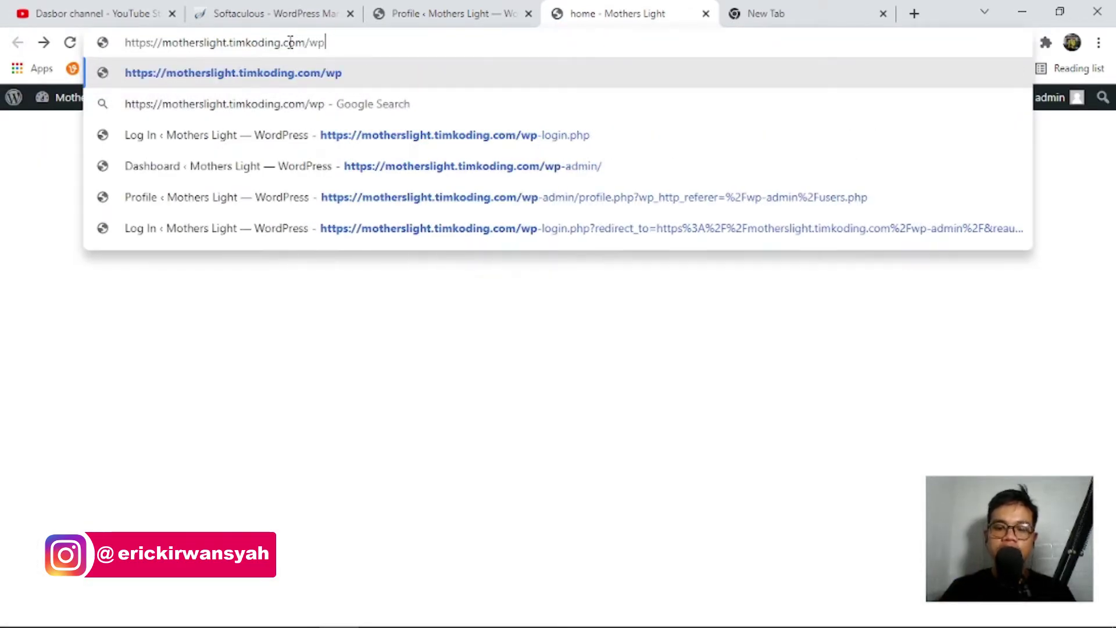
text(-admin)
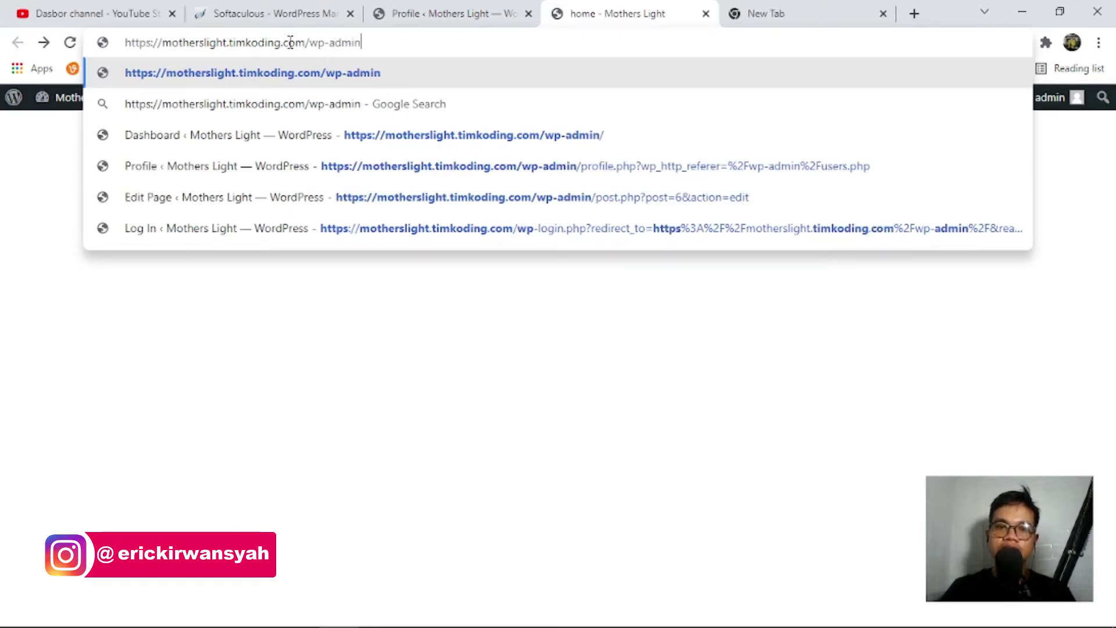
key(Return)
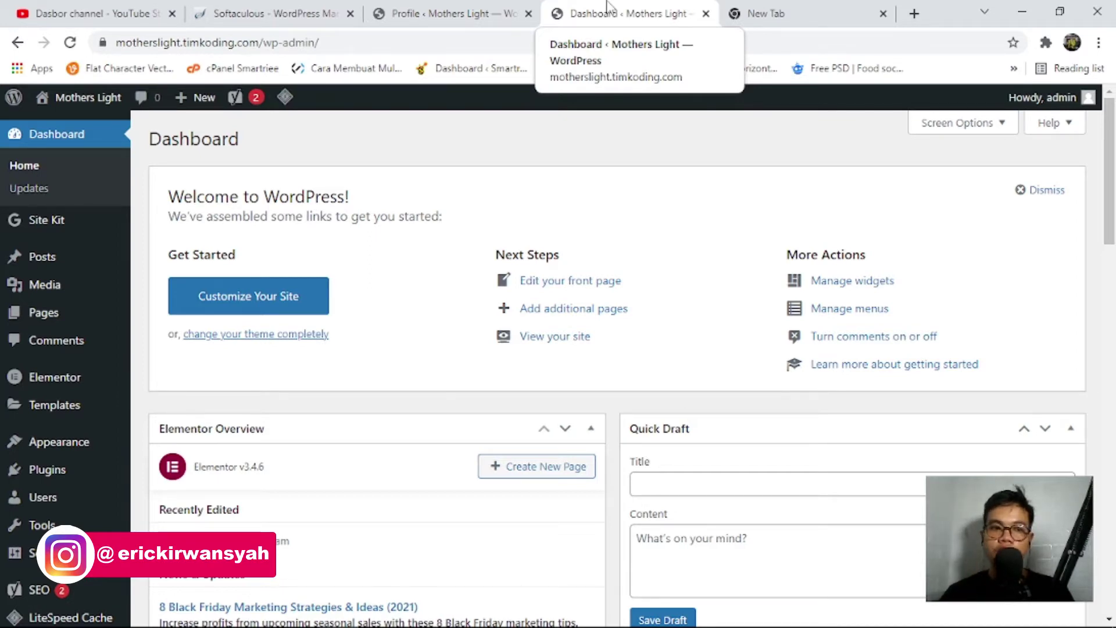
Close the empty new tab and the Softaculous and Profile tabs, keeping the dashboard open.
click(883, 14)
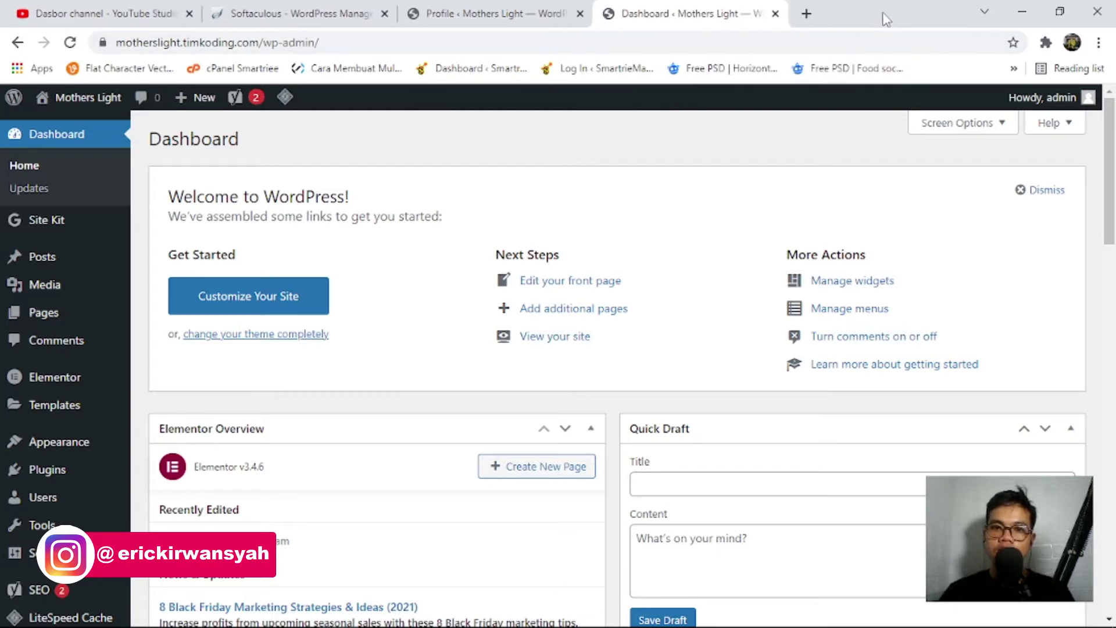
click(384, 13)
click(384, 13)
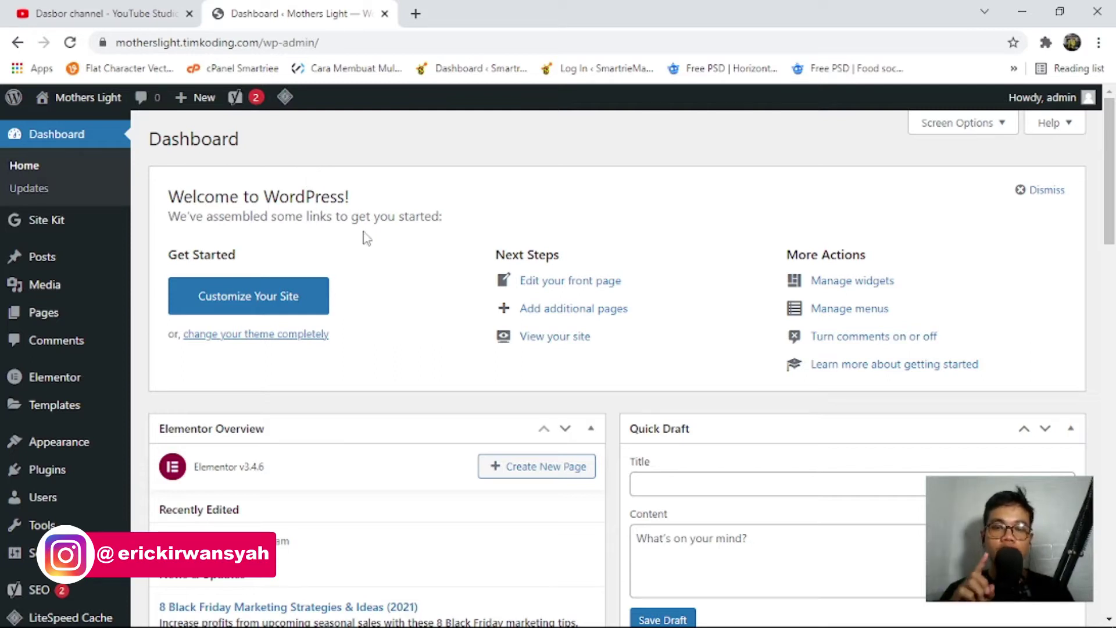
Open the Mothers Light homepage in a separate tab, view it, and return to the dashboard.
right_click(84, 96)
click(88, 108)
click(452, 17)
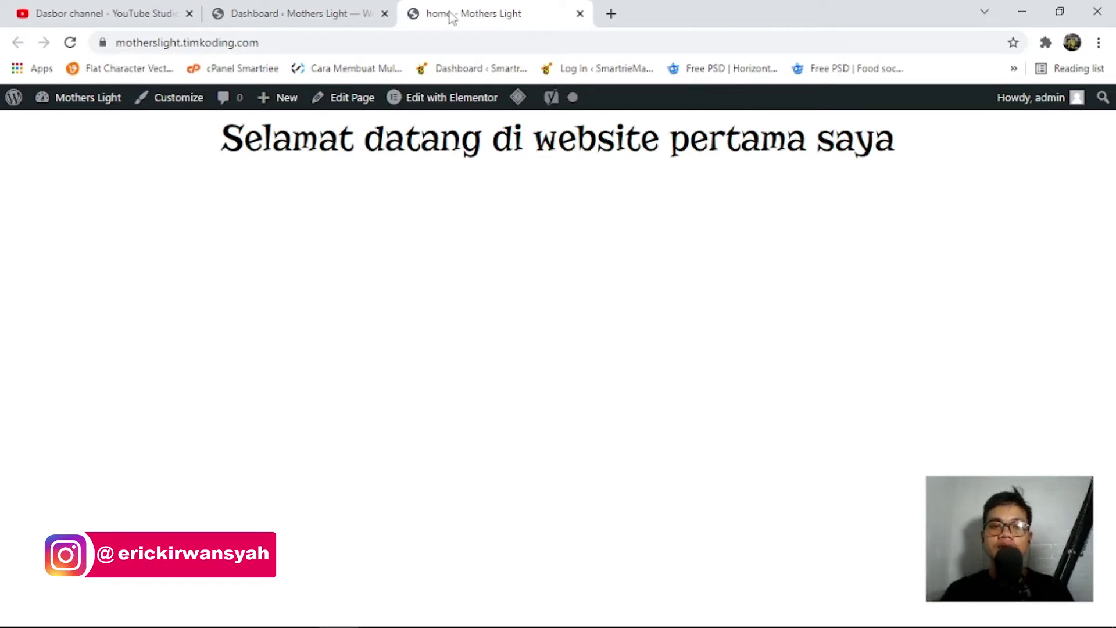
click(297, 14)
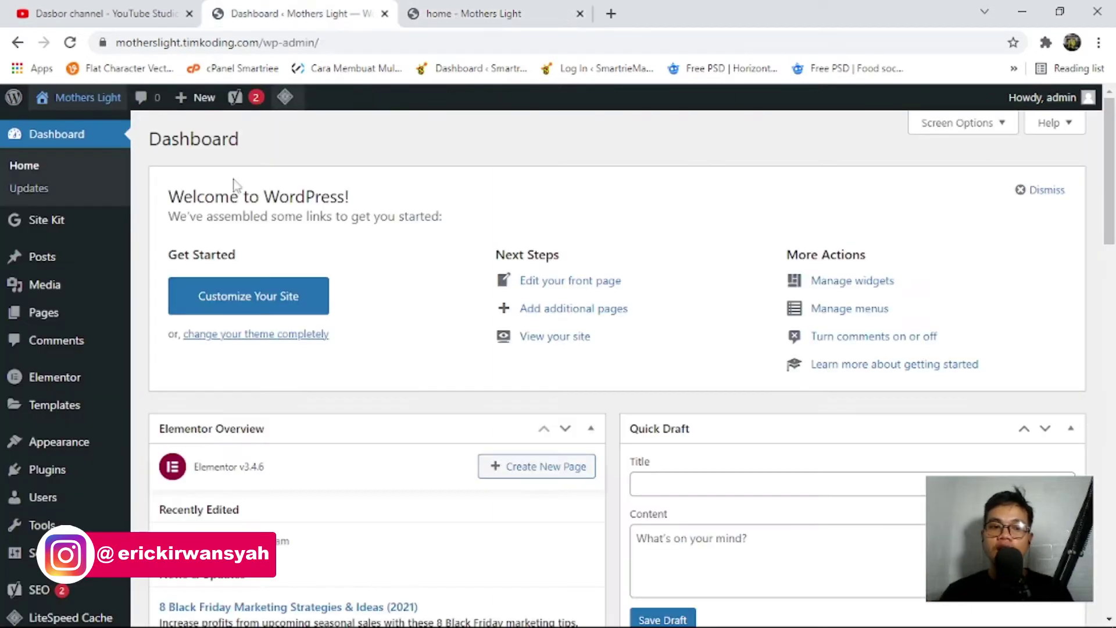
mouse_move(89, 270)
Open the home page's WordPress editor in a separate tab, look through its content and settings, and close it.
click(491, 13)
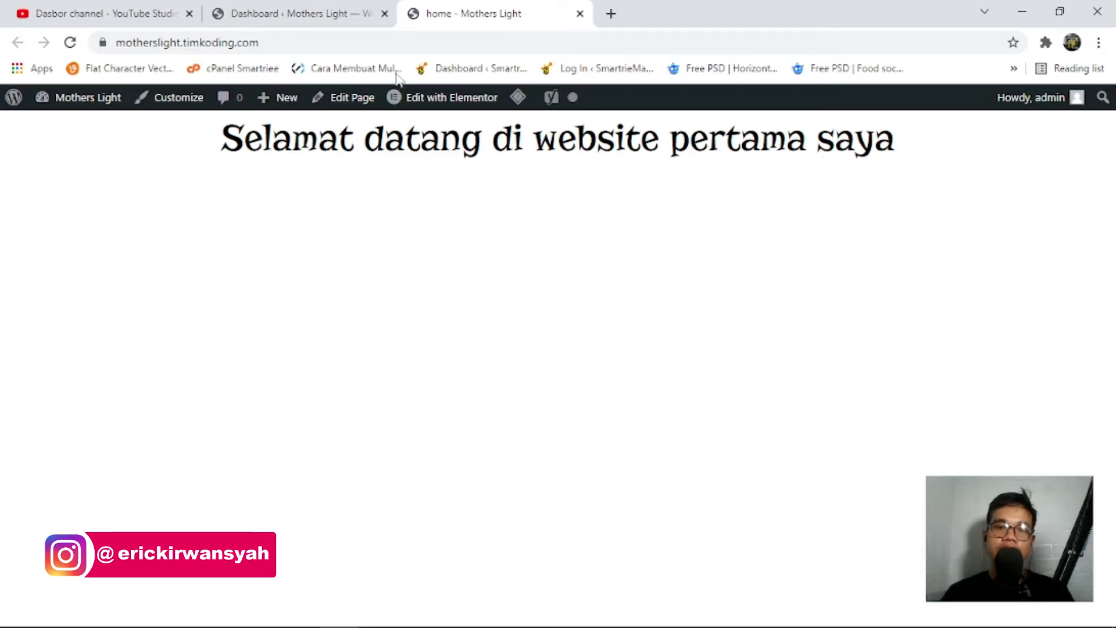
right_click(344, 102)
click(366, 109)
click(681, 7)
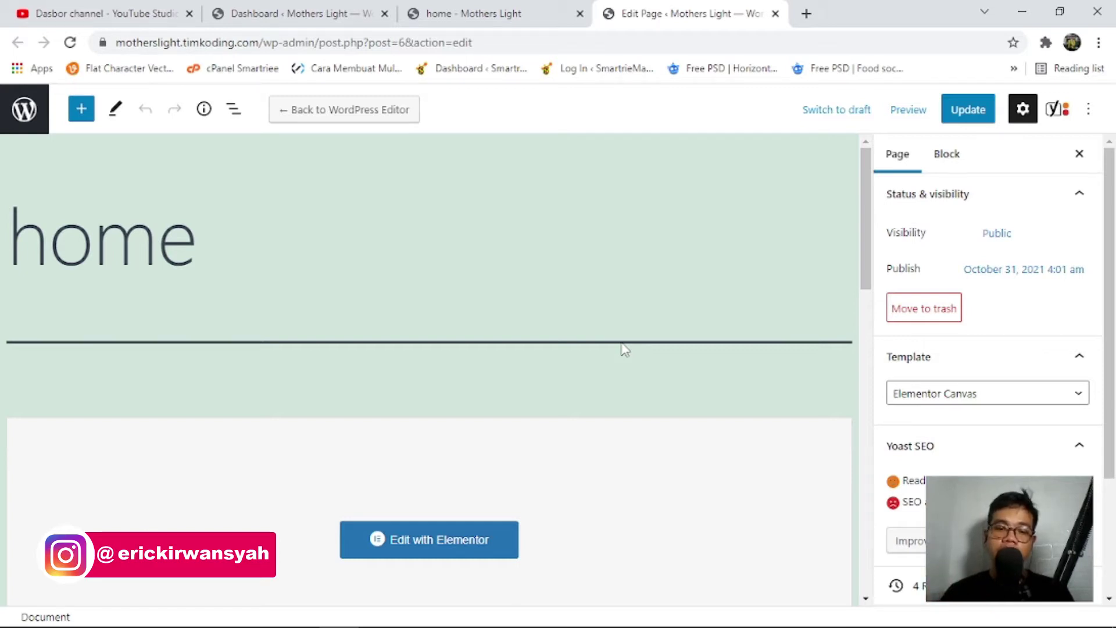
scroll(605, 358, down, 5)
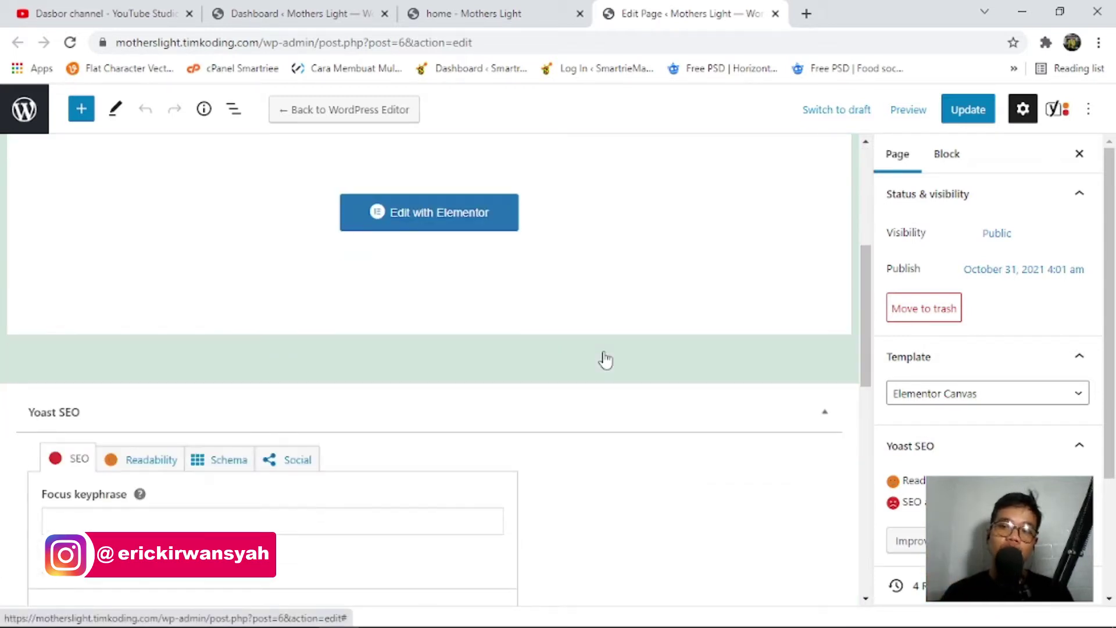
scroll(604, 359, up, 4)
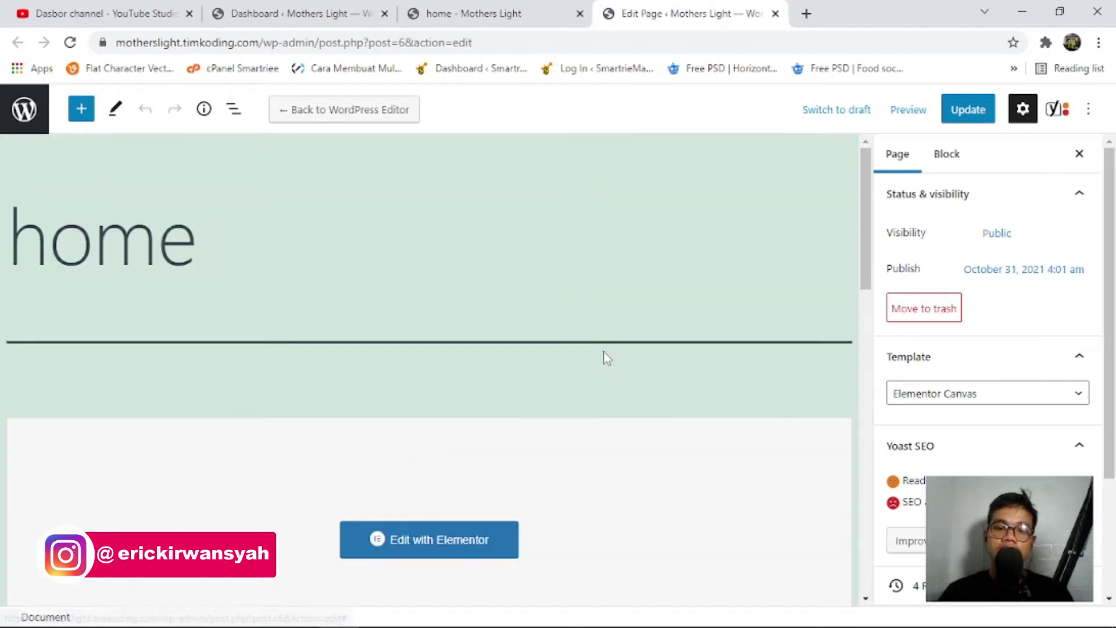
scroll(551, 358, down, 1)
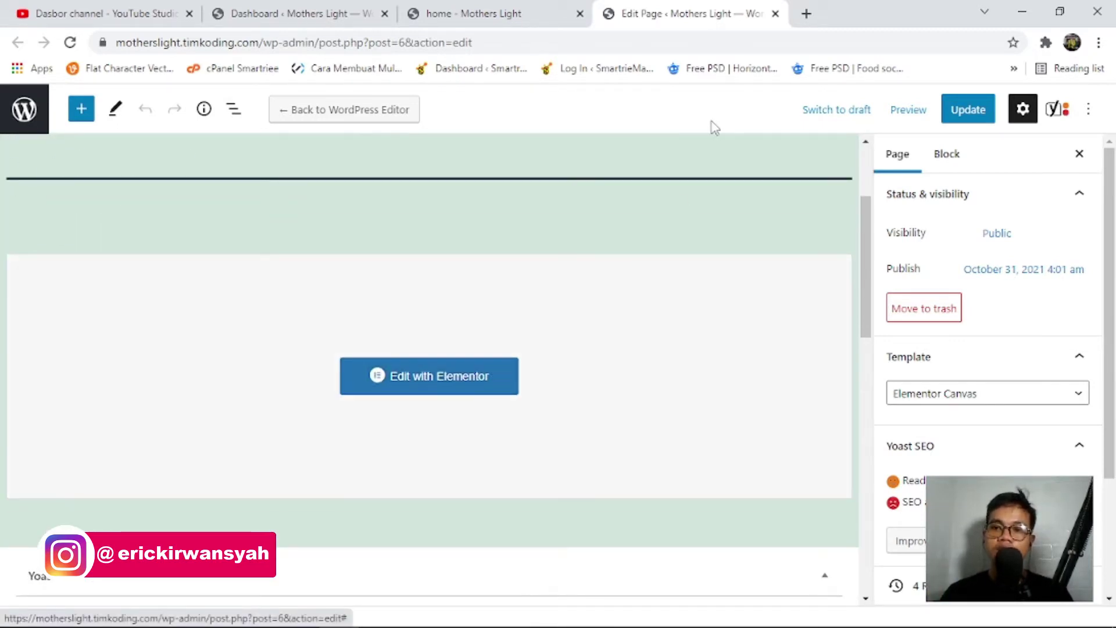
click(775, 13)
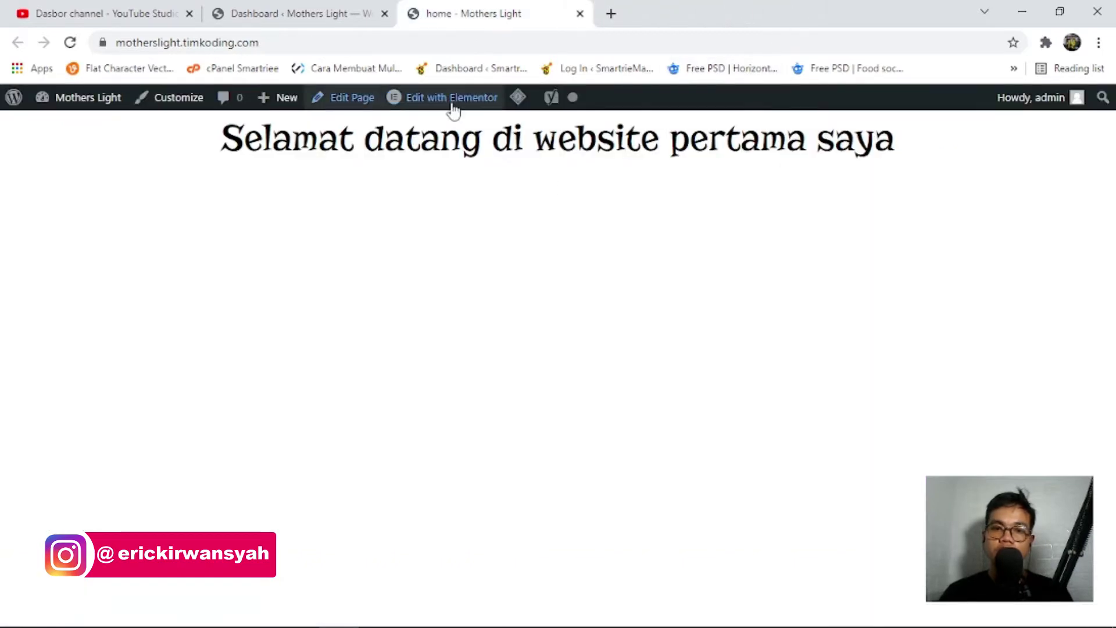
mouse_move(454, 106)
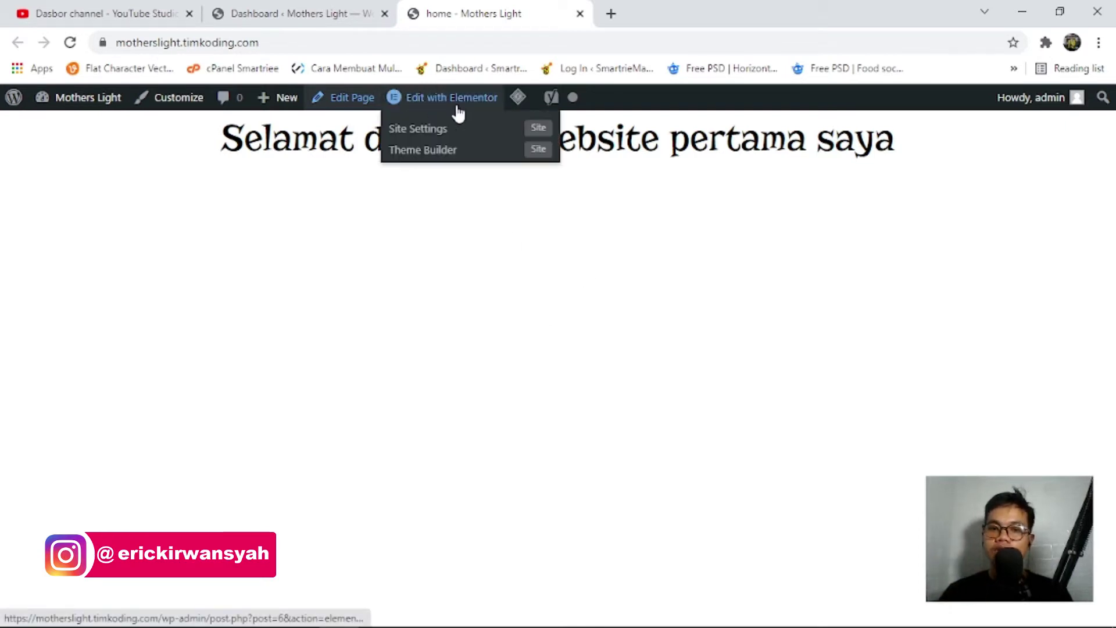
click(294, 13)
click(438, 12)
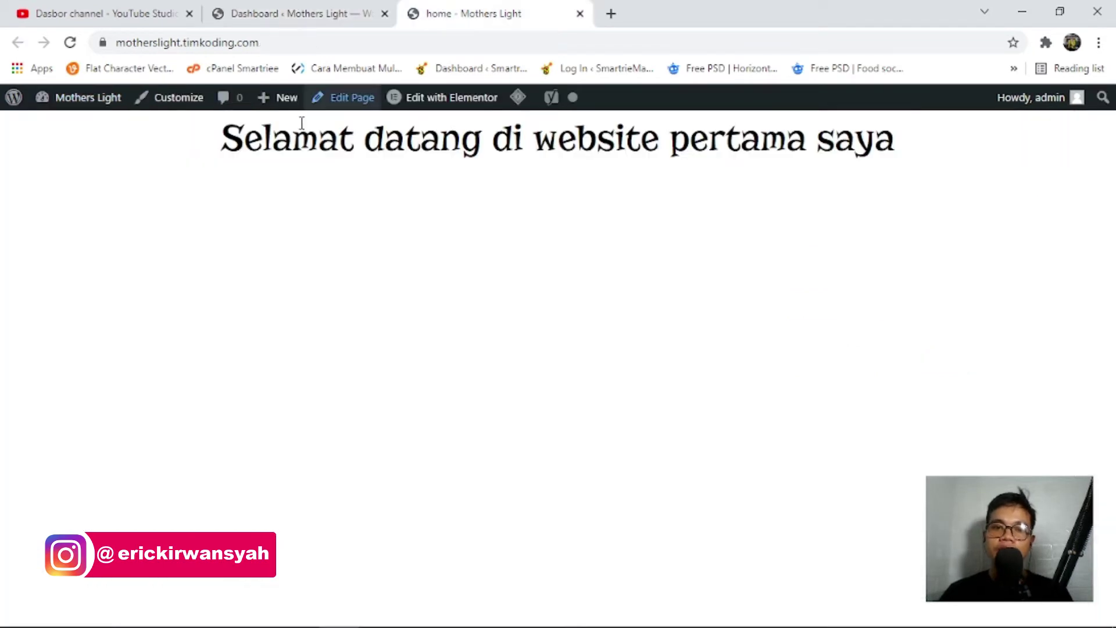
List all pages of the site and view Sample Page in a separate tab.
click(297, 12)
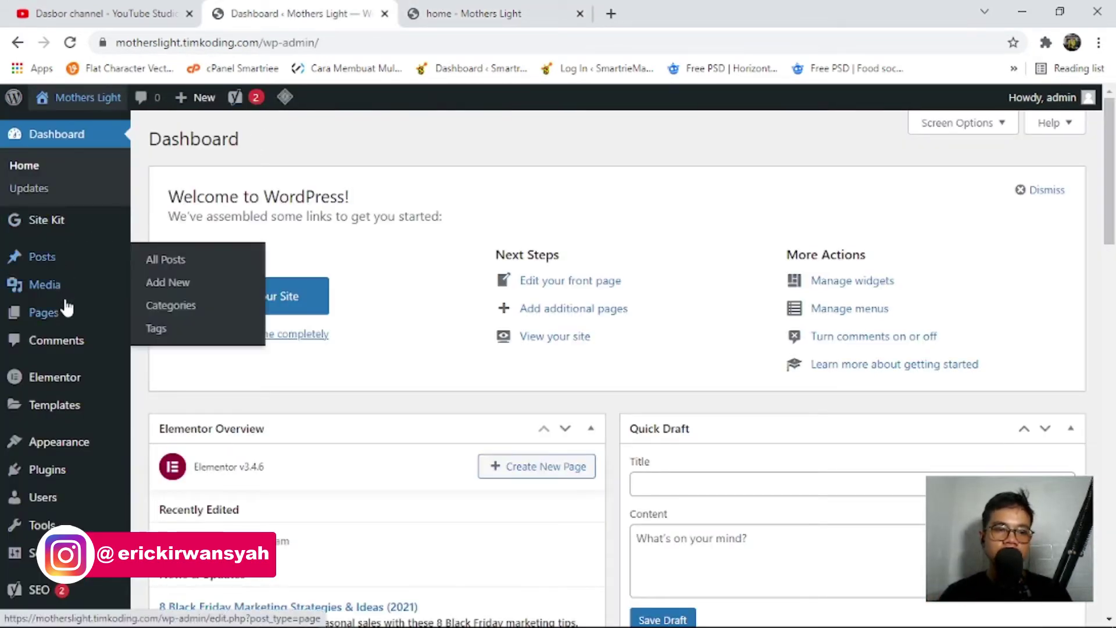
mouse_move(60, 311)
click(153, 316)
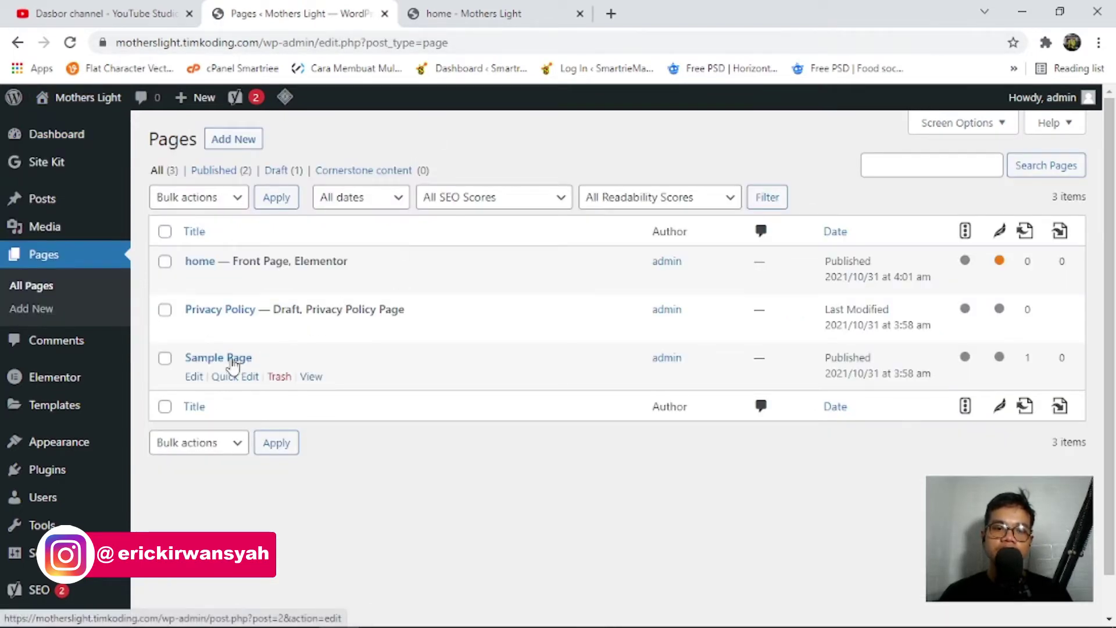
right_click(314, 379)
click(350, 395)
click(691, 13)
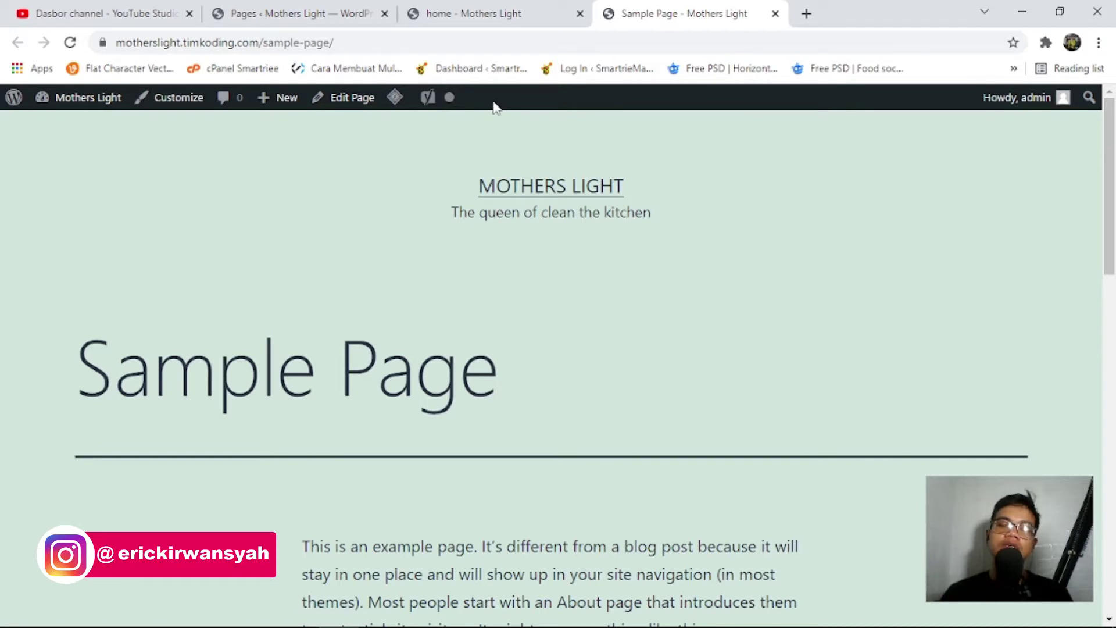
Edit Sample Page, set its template to Elementor Canvas, and update the page.
click(343, 106)
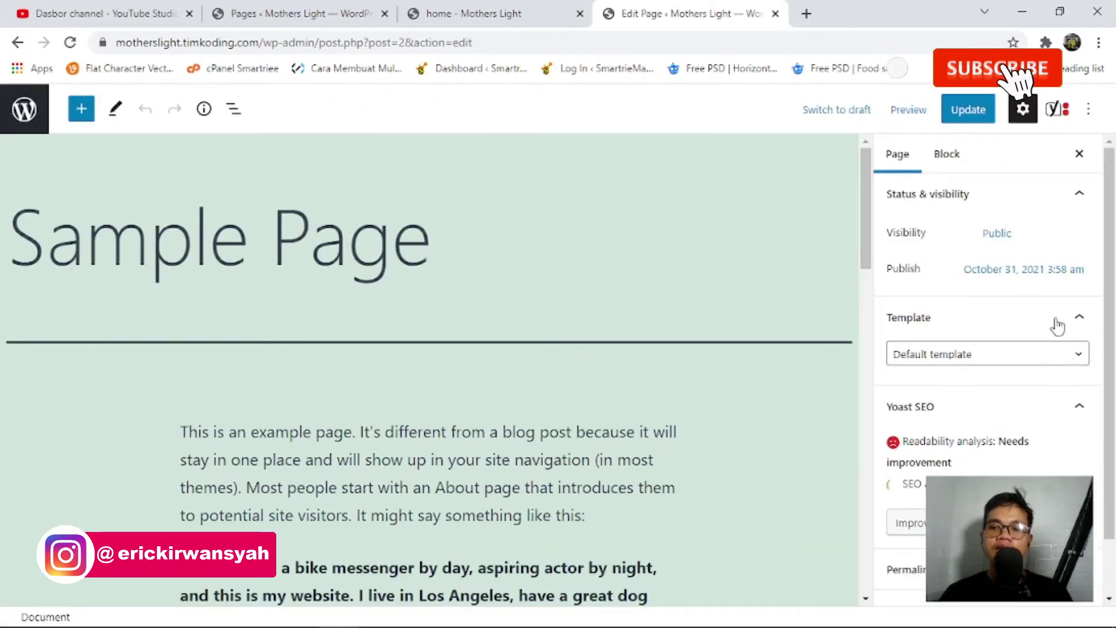
click(1053, 392)
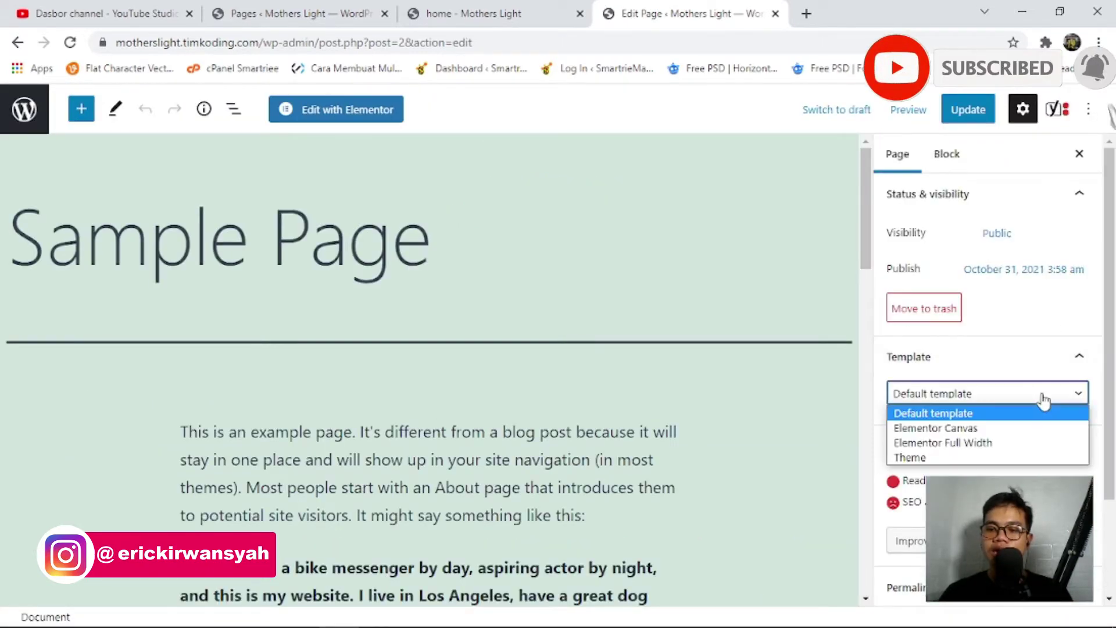
click(1053, 443)
click(968, 109)
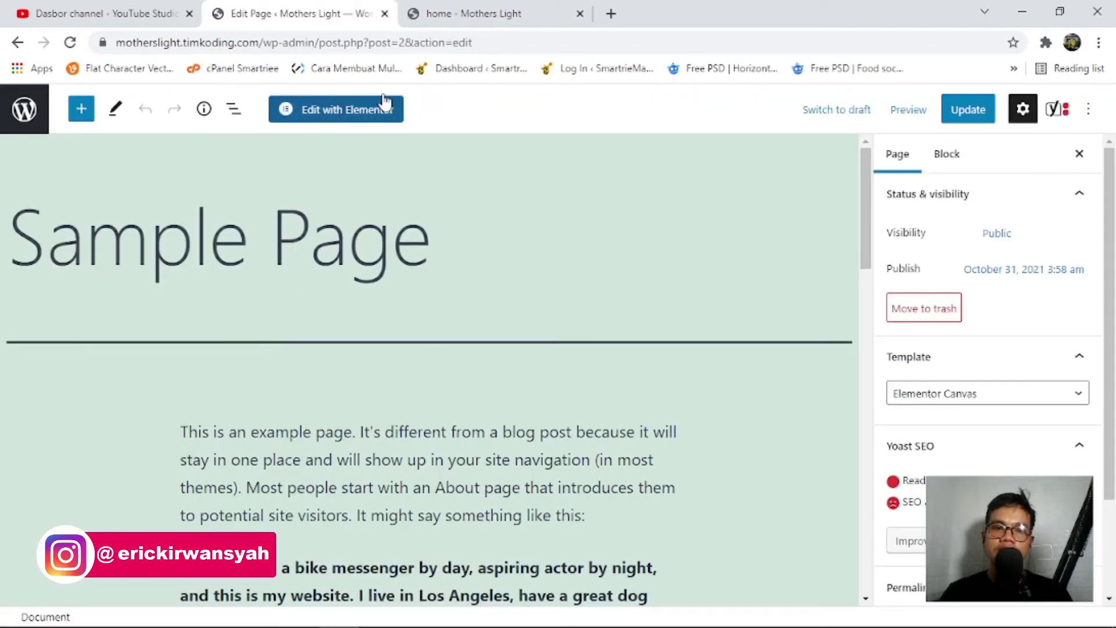
Set Sample Page's template to Default template and update the page.
click(937, 395)
click(941, 411)
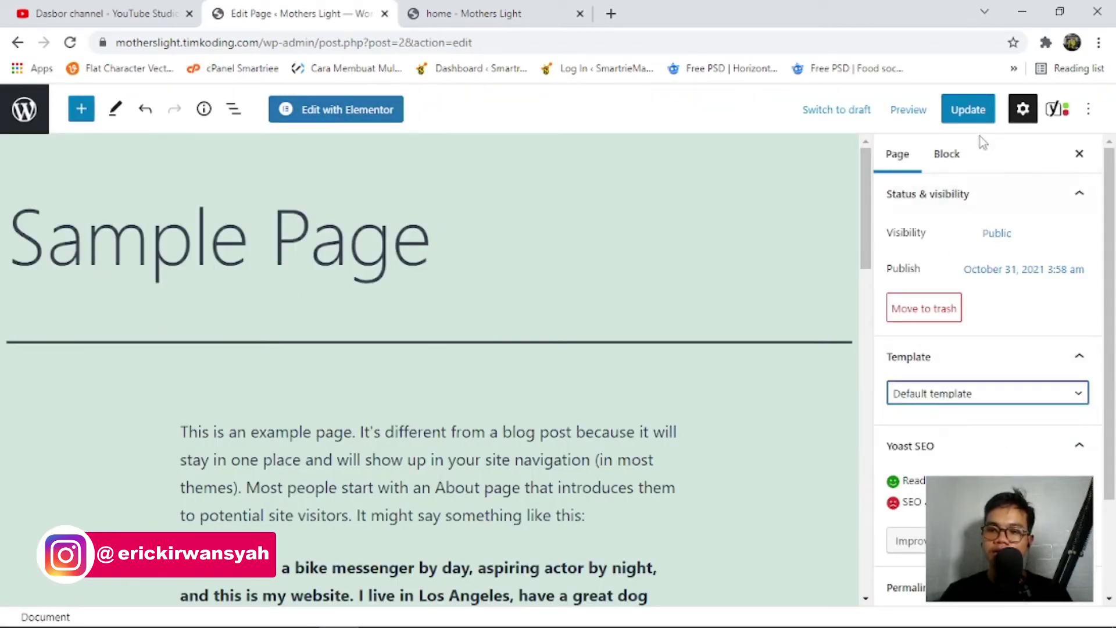
click(968, 109)
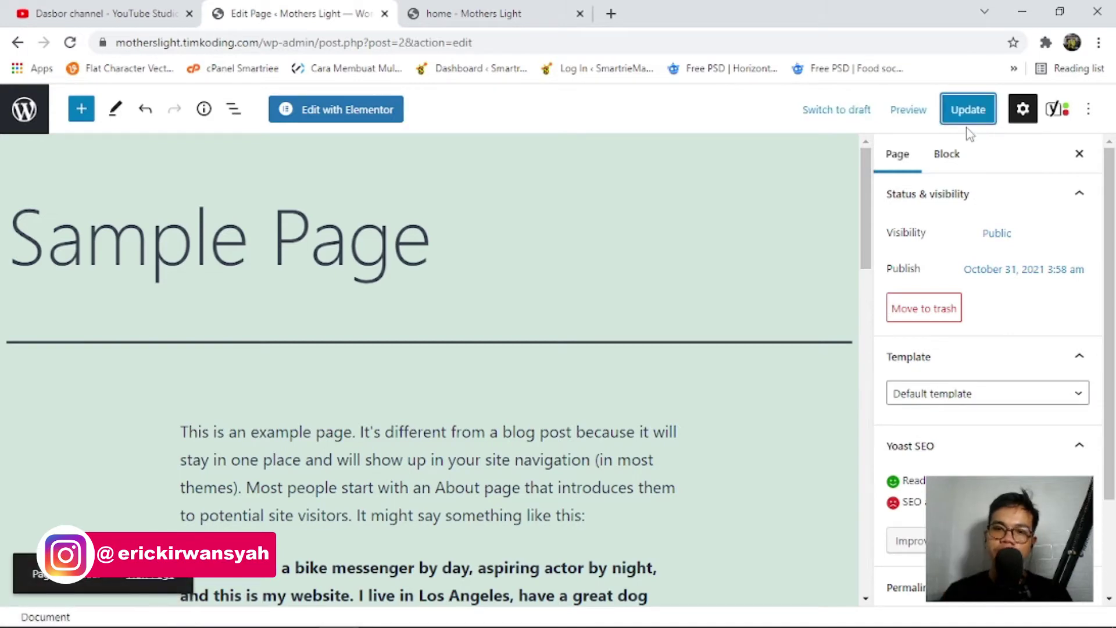
View the updated Sample Page on the live site in a separate tab.
right_click(316, 120)
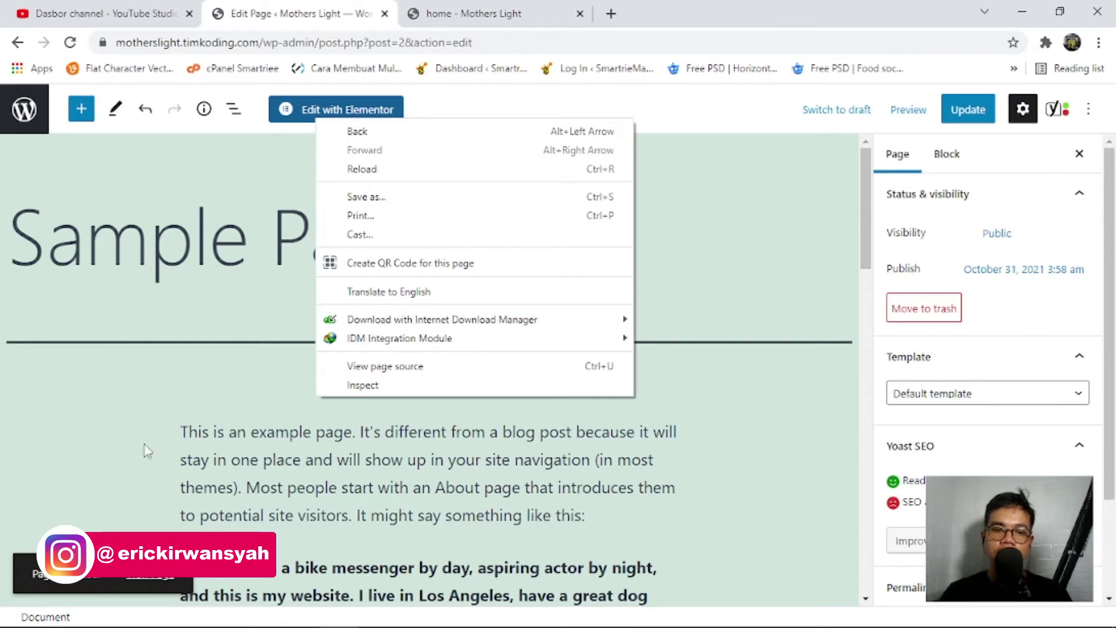
right_click(134, 574)
click(214, 399)
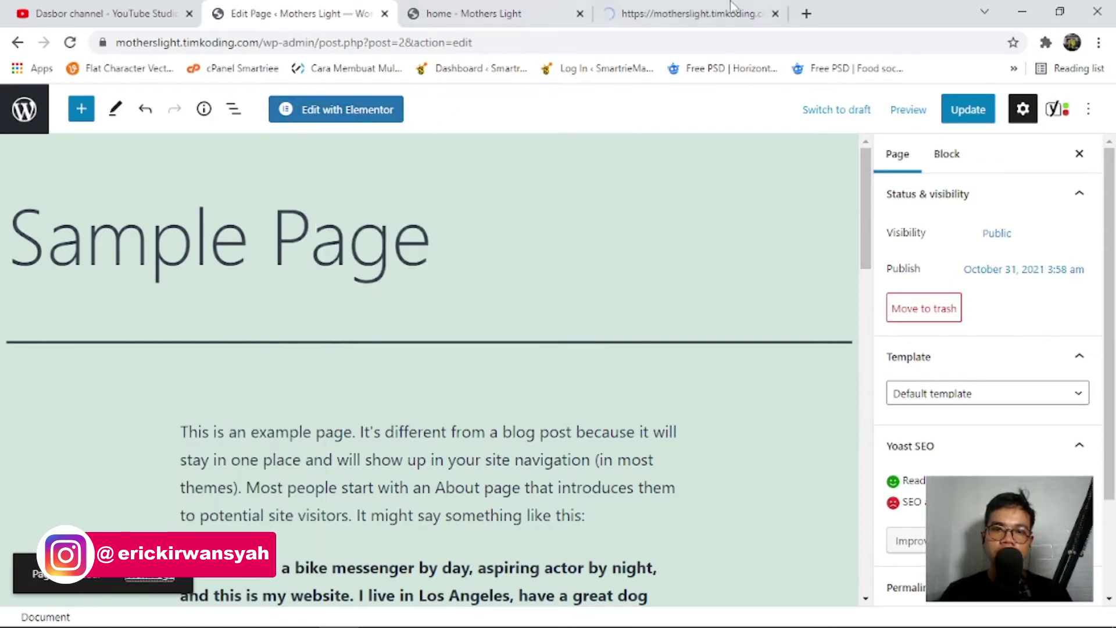
click(704, 13)
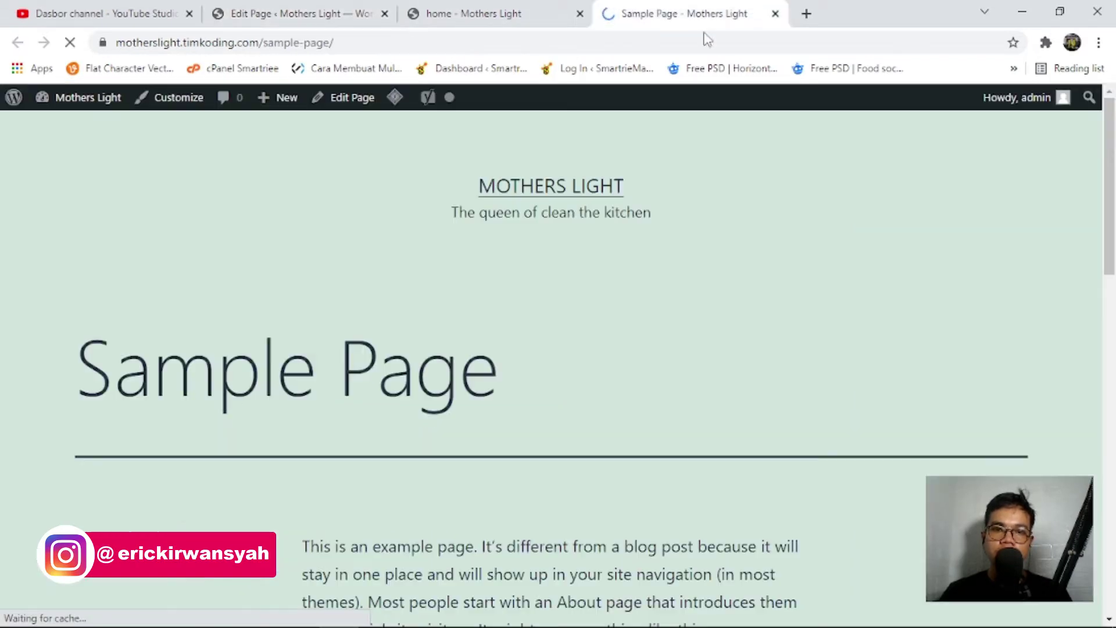
Open Sample Page in the Elementor editor and switch to its live page for comparison.
click(284, 12)
click(347, 117)
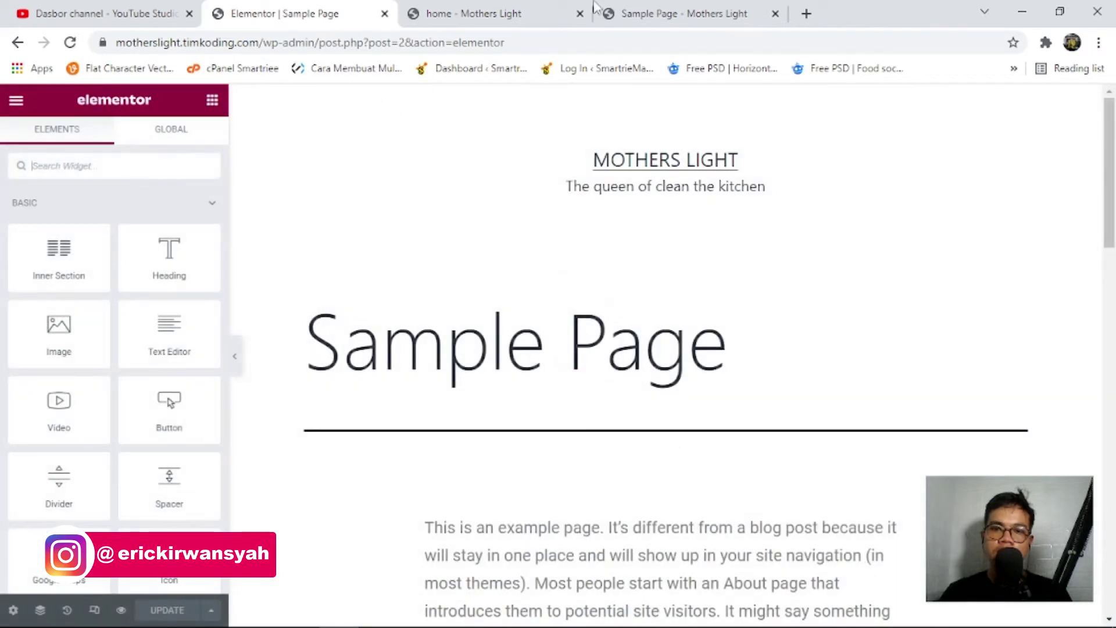
click(595, 7)
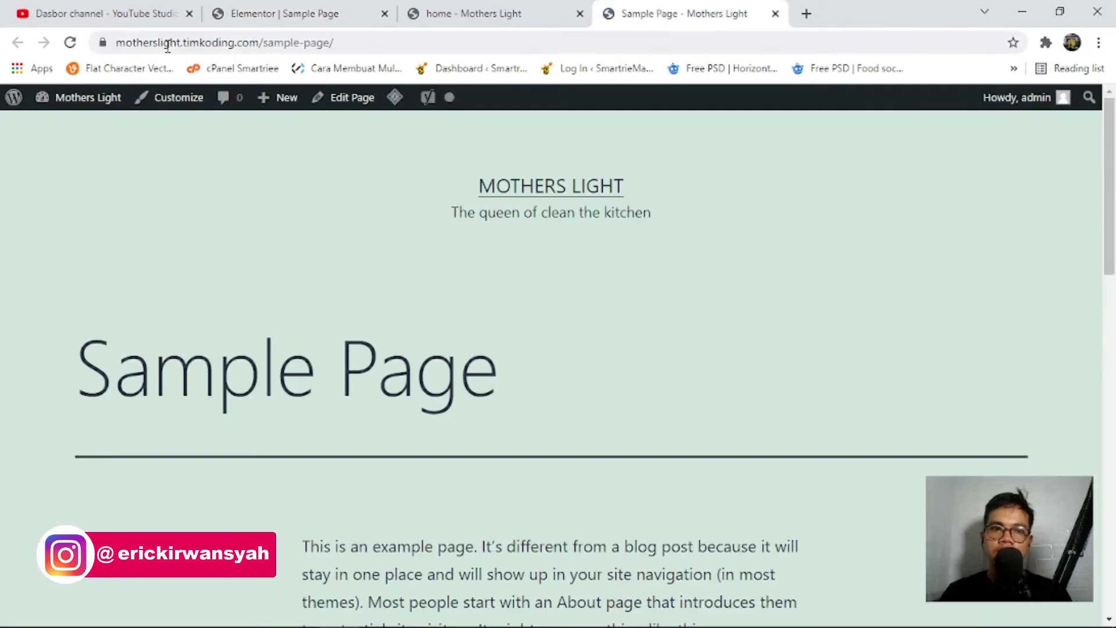
Delete the section containing the example text from Sample Page in the Elementor editor.
click(71, 44)
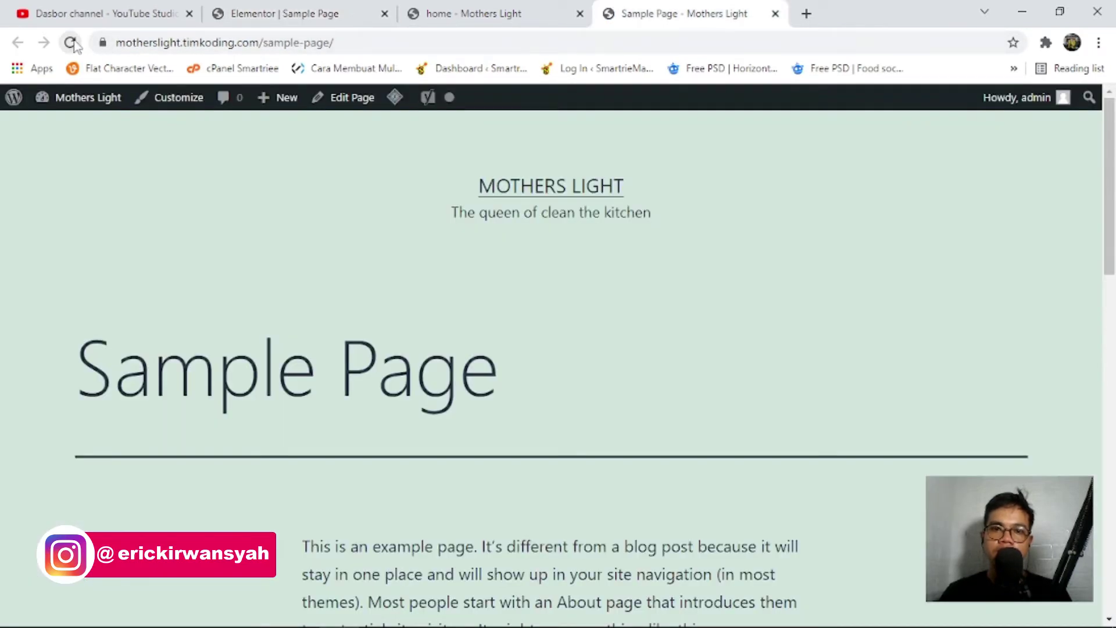
click(341, 13)
scroll(428, 319, down, 2)
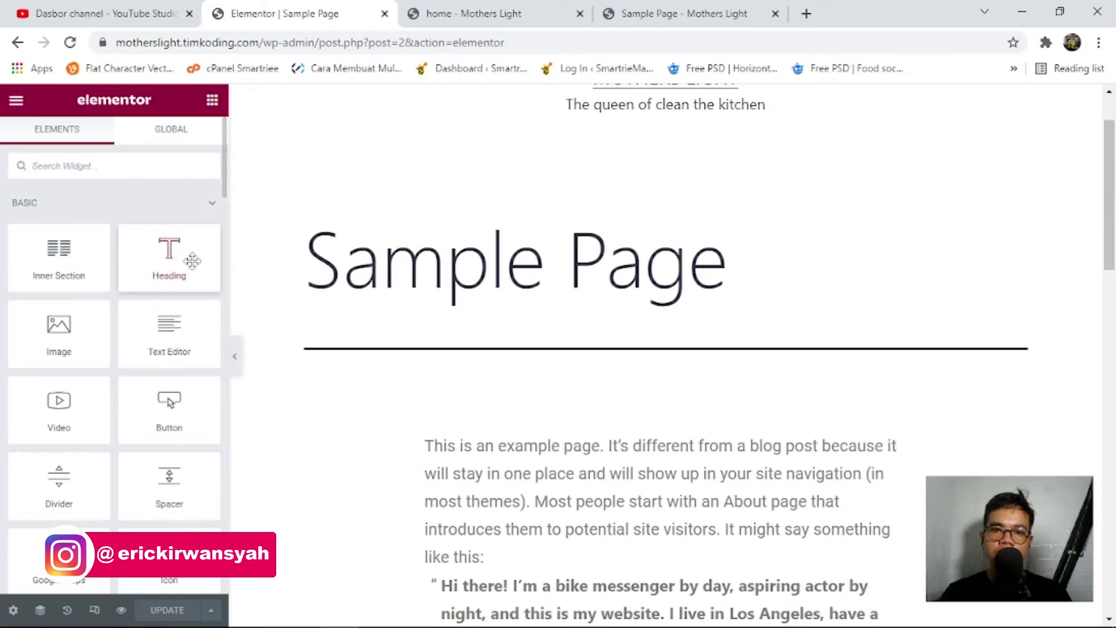
scroll(535, 231, up, 2)
scroll(573, 351, down, 6)
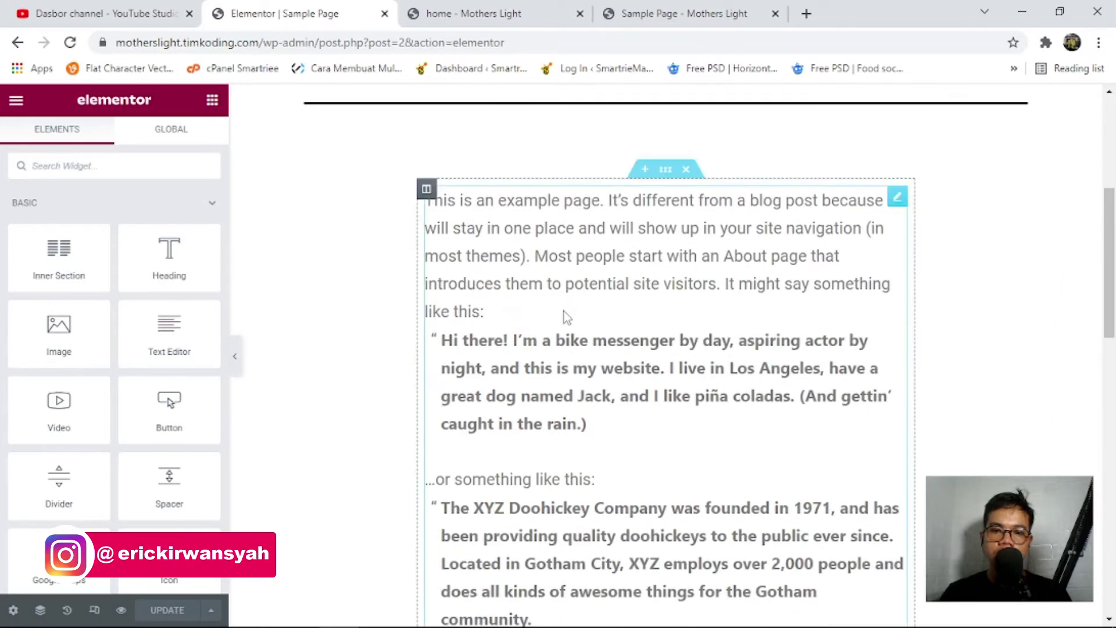
click(564, 311)
click(683, 168)
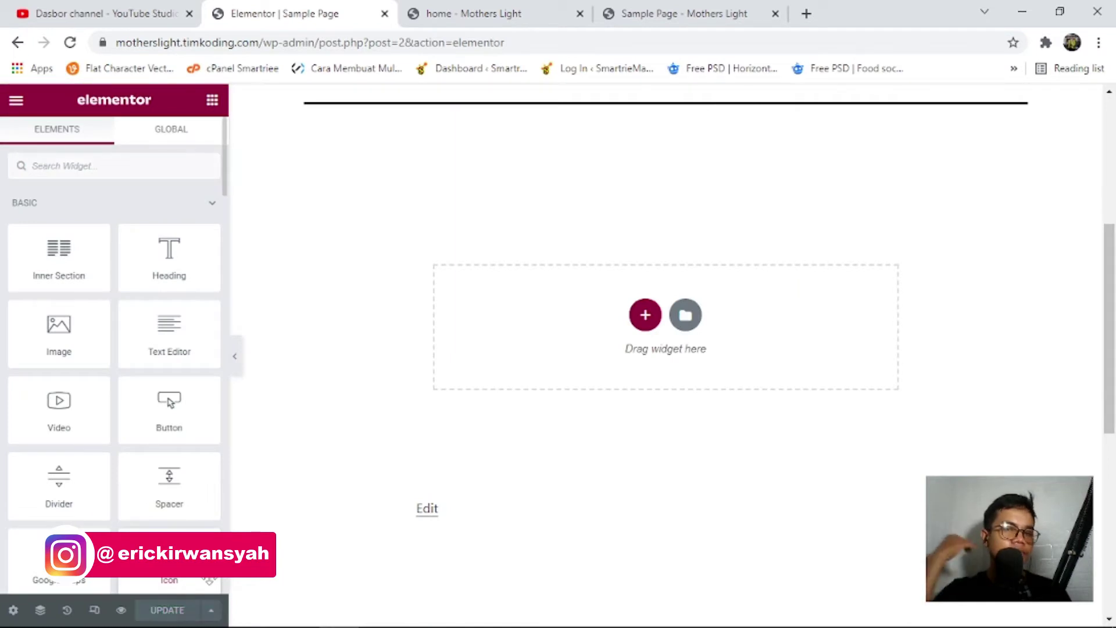
Reload the live Sample Page, compare it with its Elementor layout, and close the live page's tab.
click(674, 14)
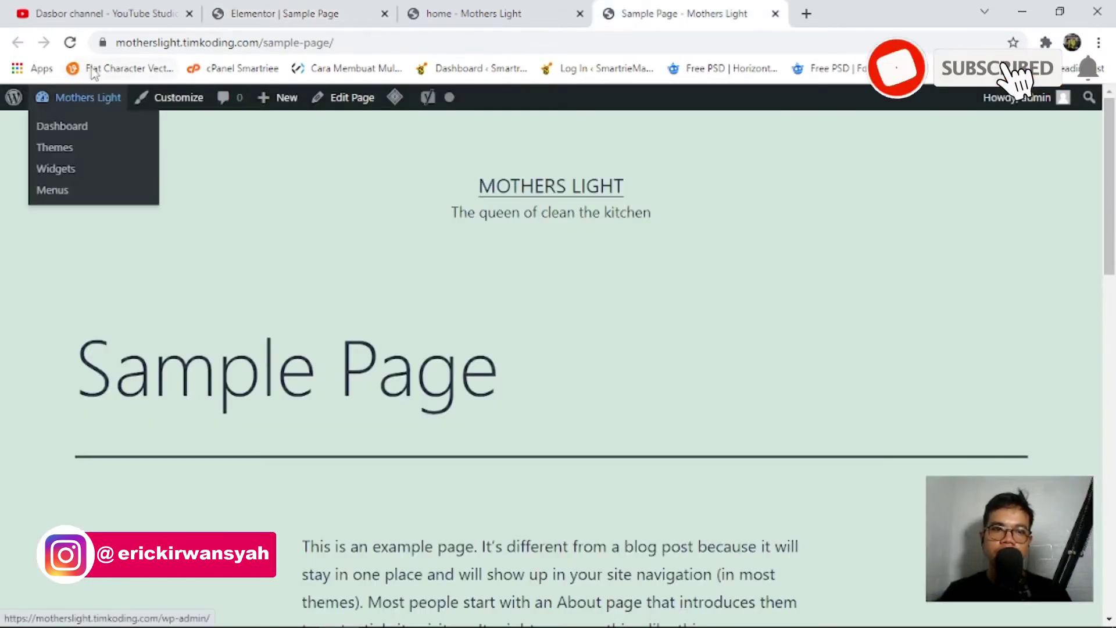
click(70, 43)
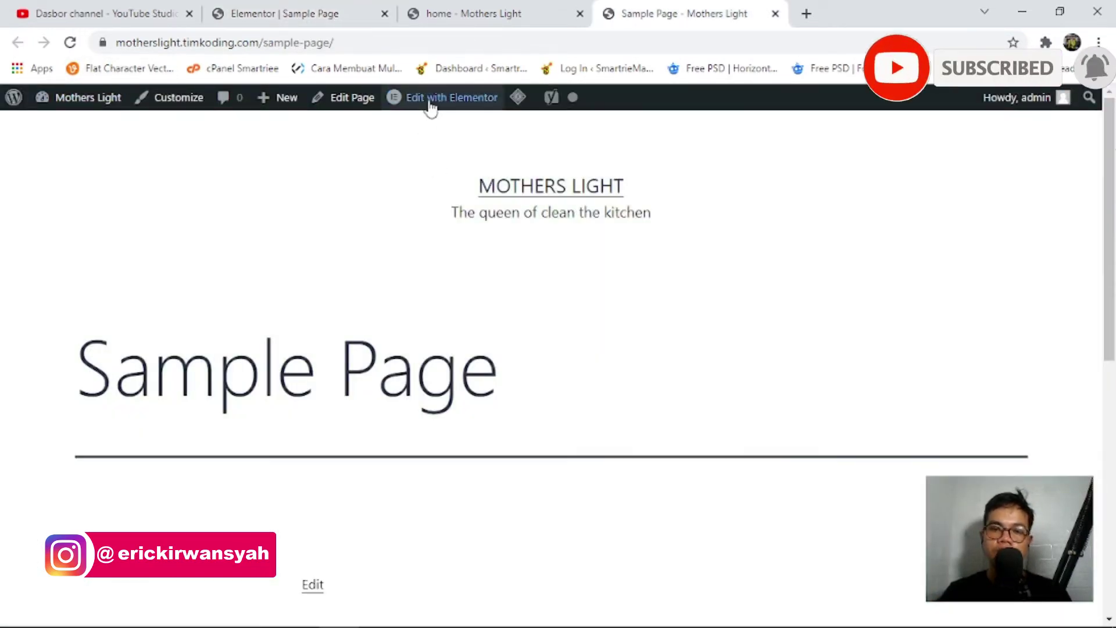
mouse_move(481, 99)
click(324, 7)
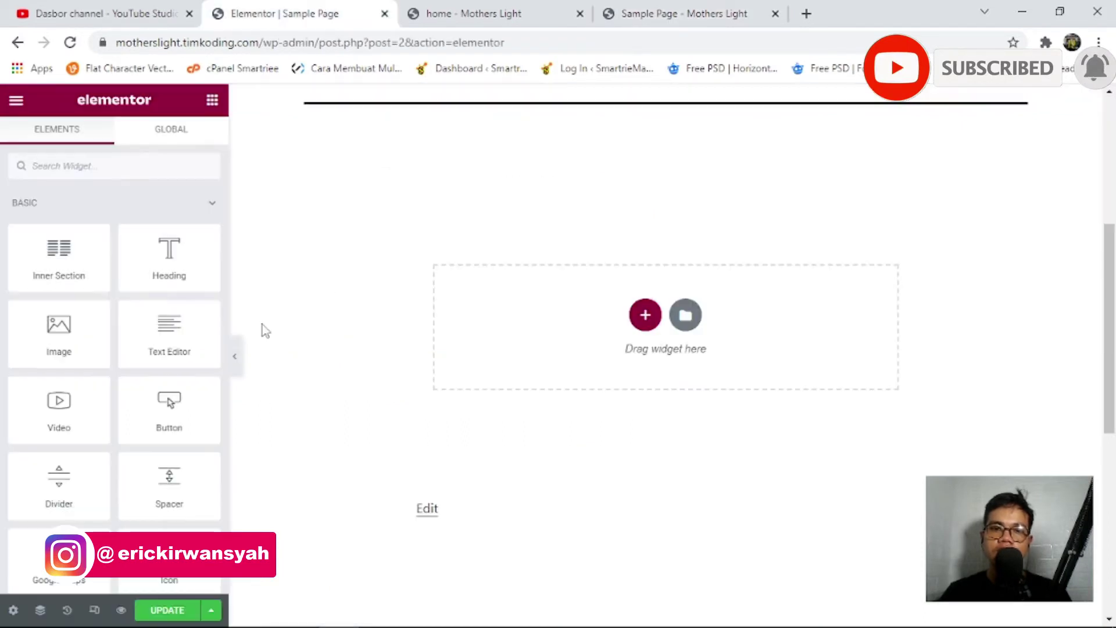
scroll(421, 329, up, 4)
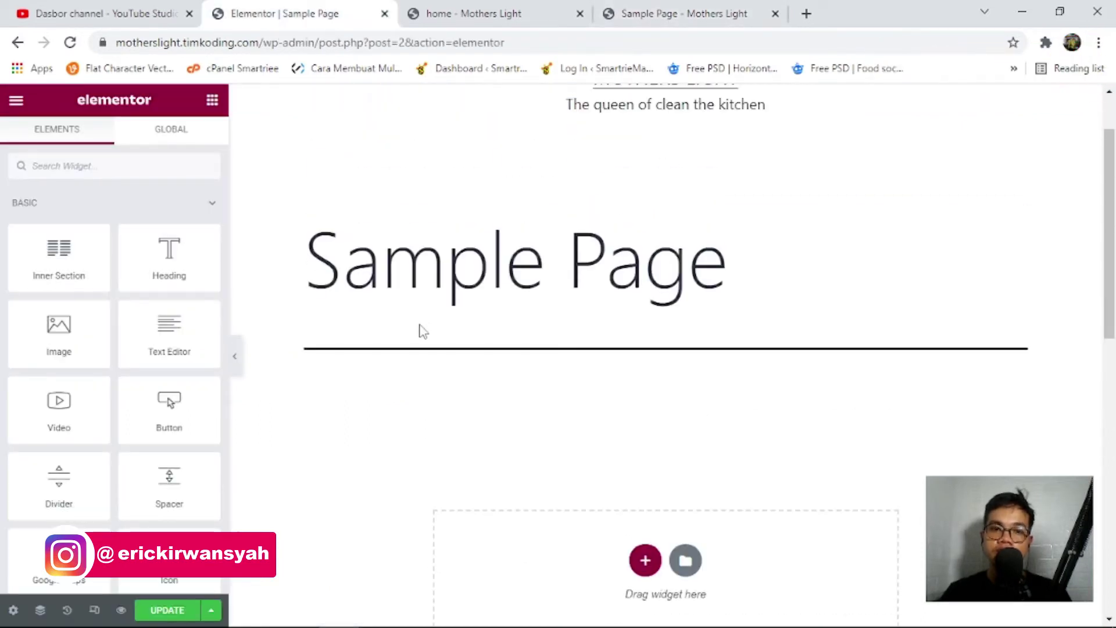
scroll(421, 329, up, 2)
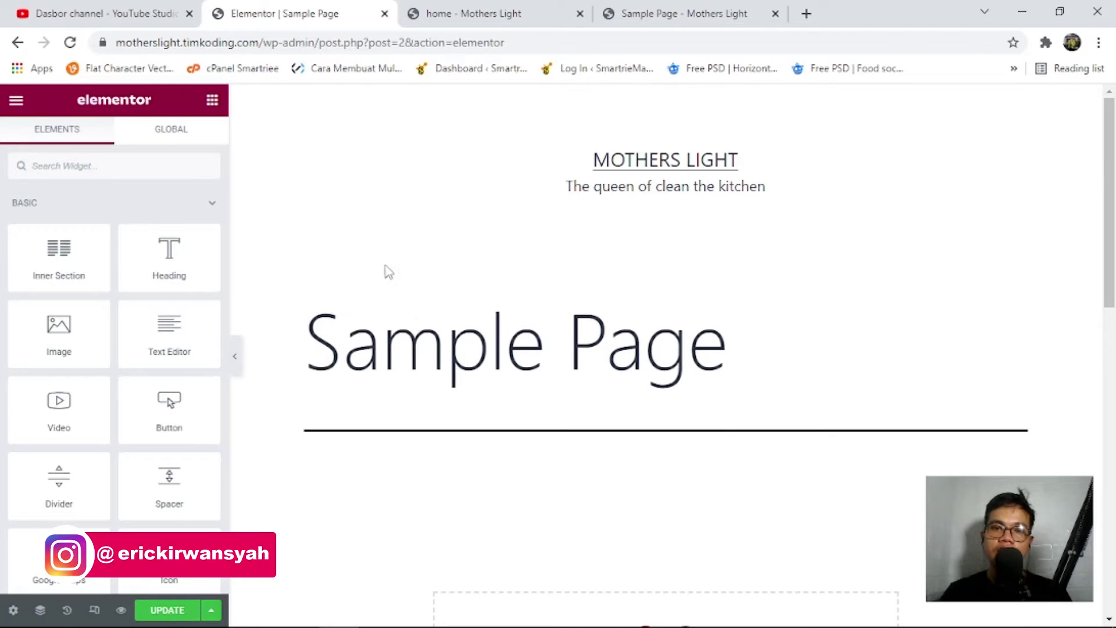
click(750, 16)
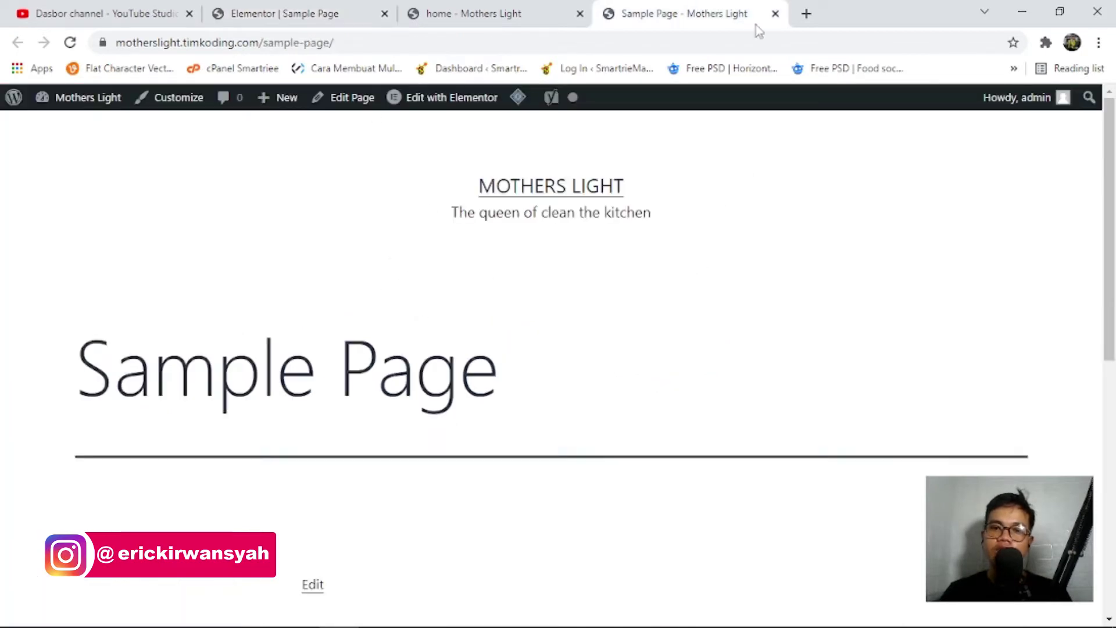
click(775, 13)
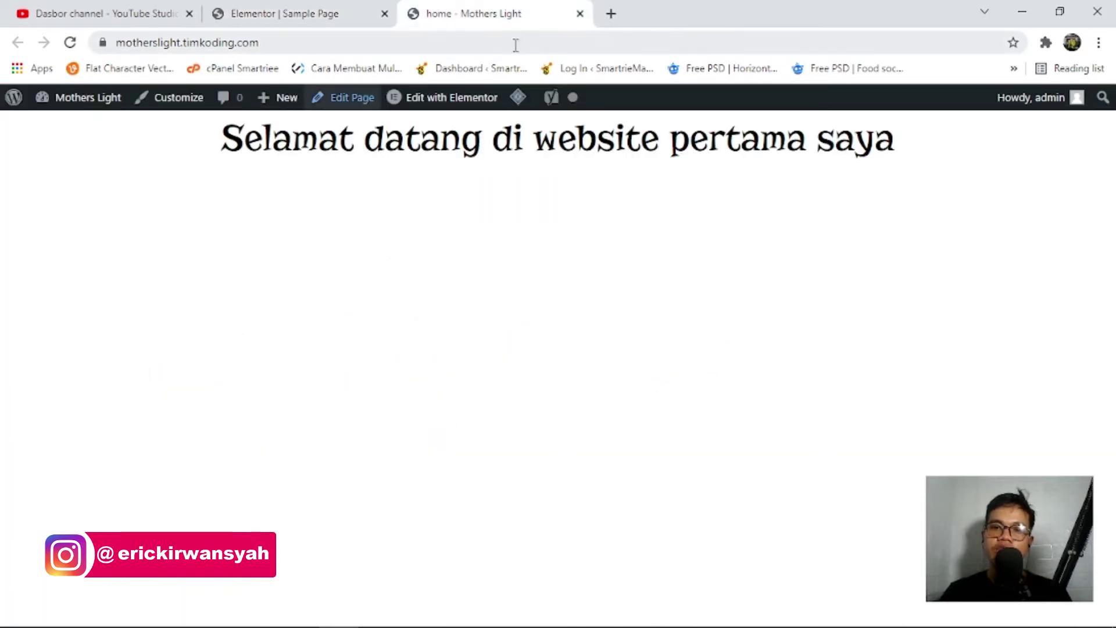
Leave the Elementor editor without saving the changes and return to the list of all pages.
click(341, 11)
click(18, 43)
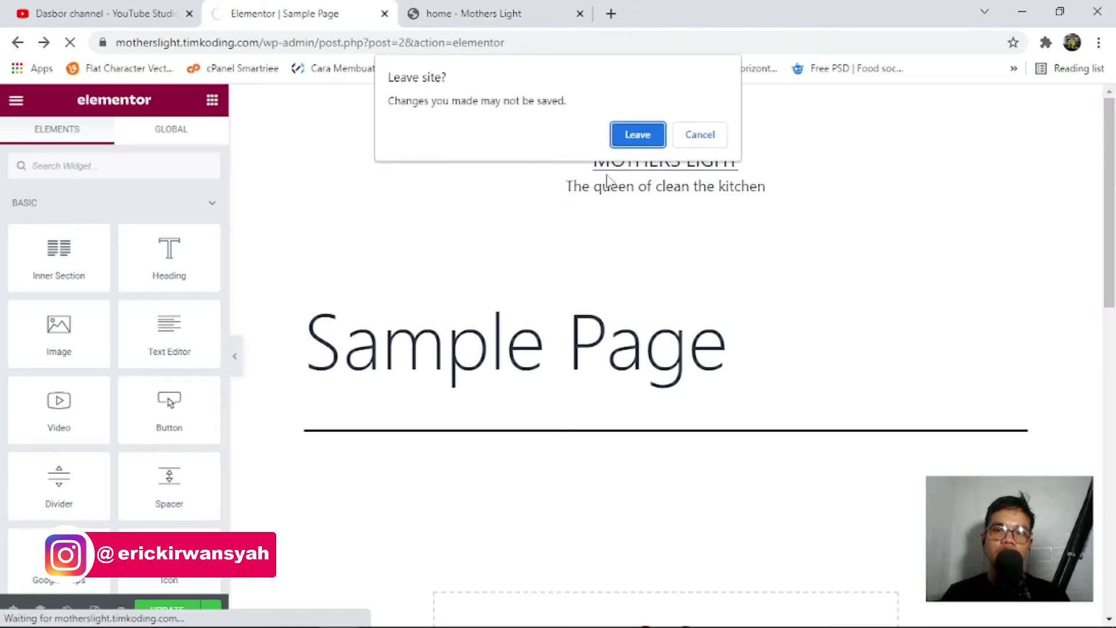
click(643, 134)
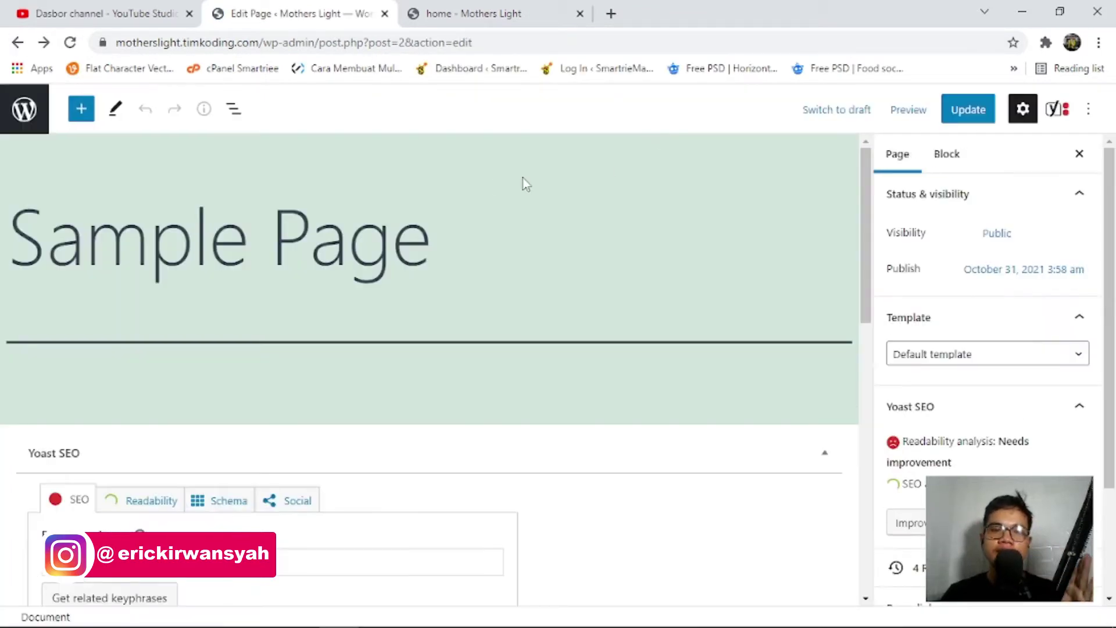
click(18, 109)
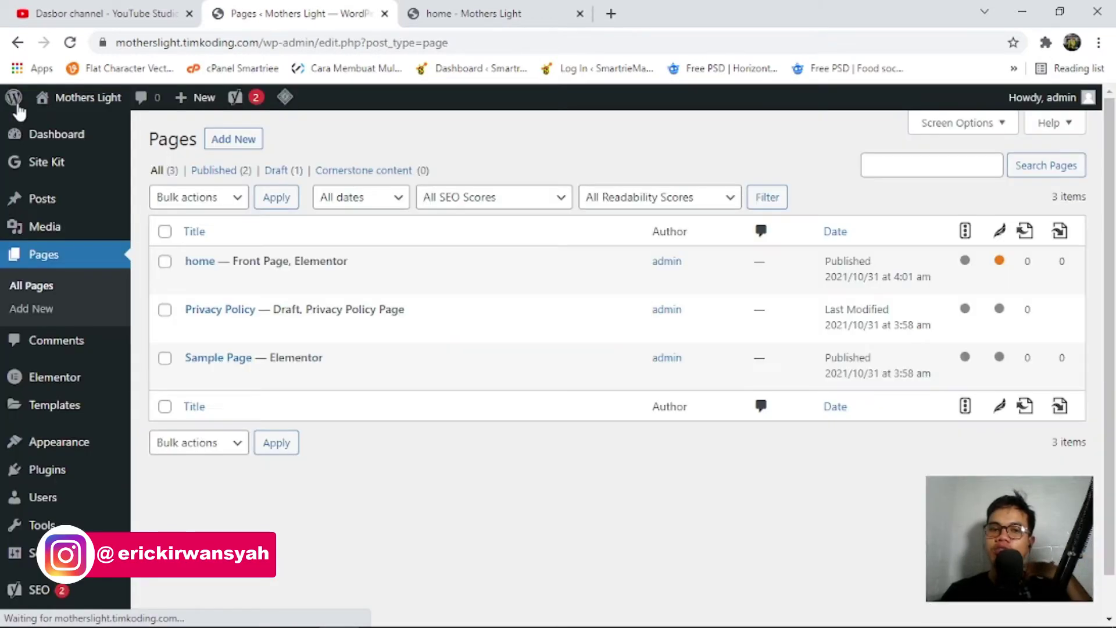
From the live home page, open the site Customizer in a separate tab and switch to it.
click(494, 13)
click(324, 14)
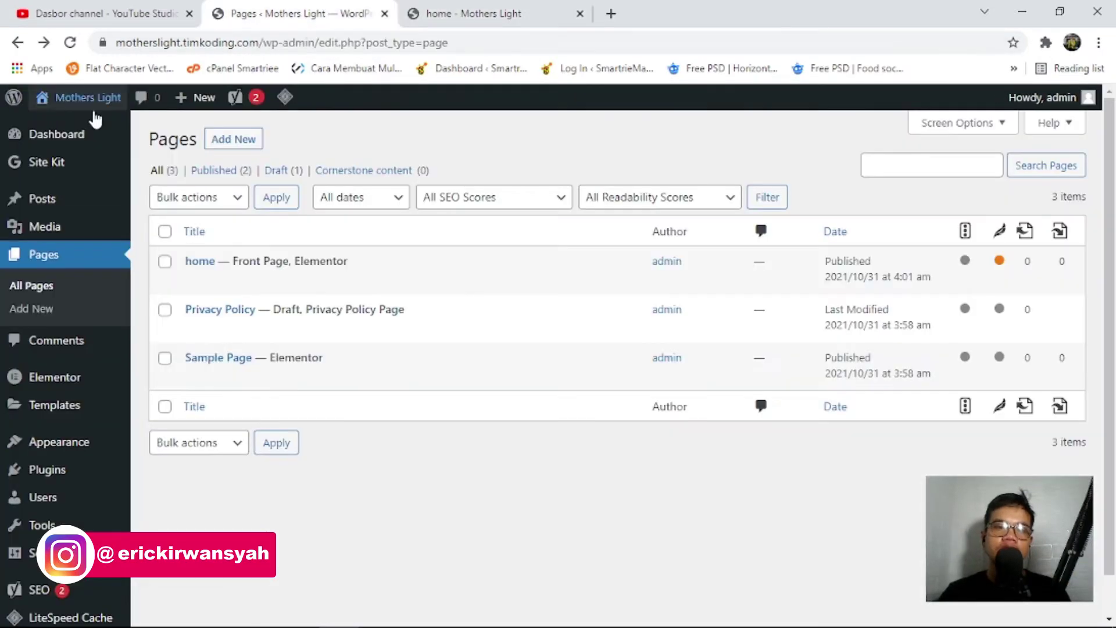
click(456, 8)
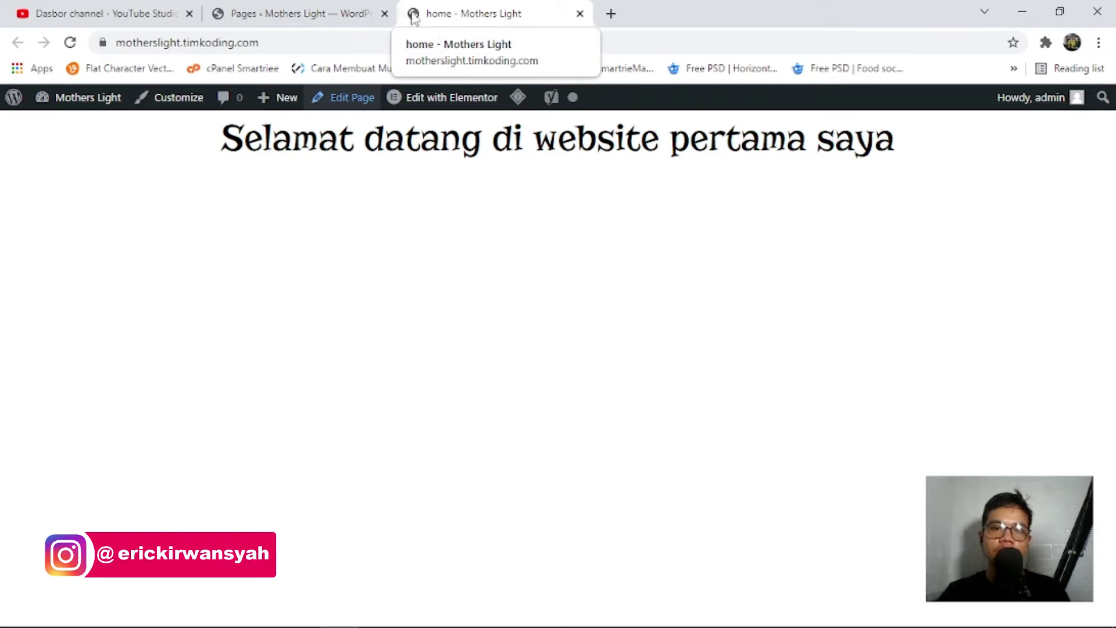
right_click(166, 94)
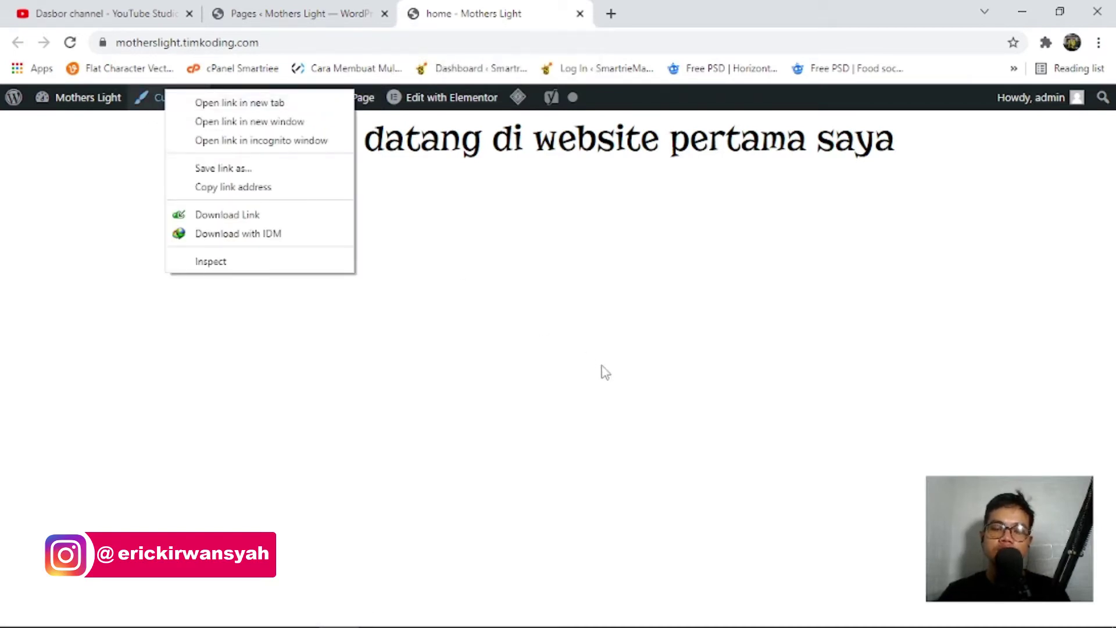
click(256, 108)
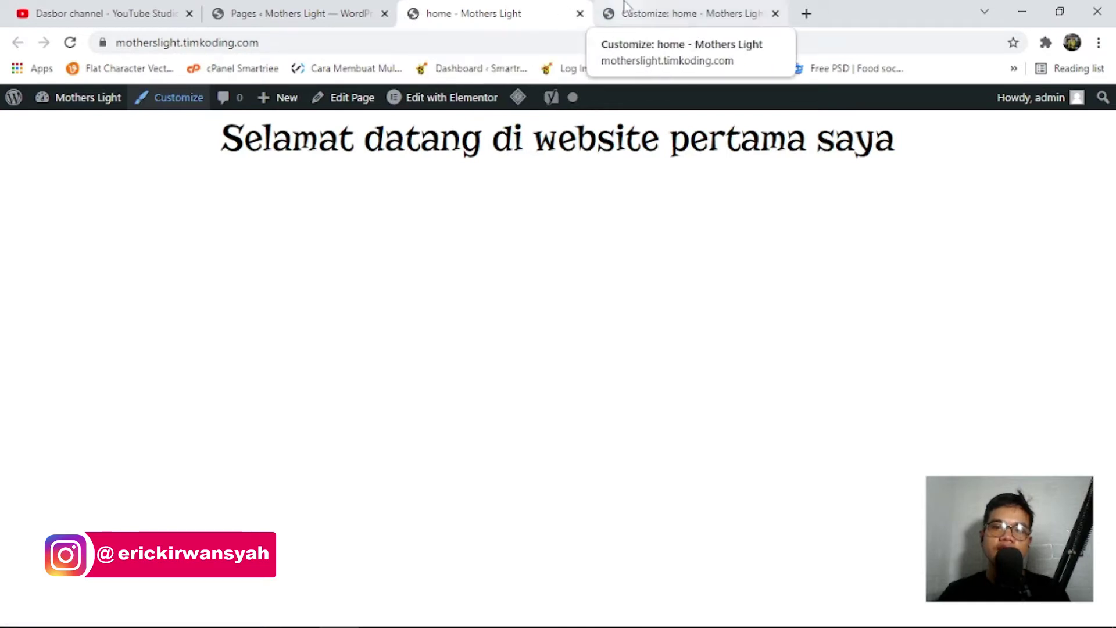
right_click(178, 103)
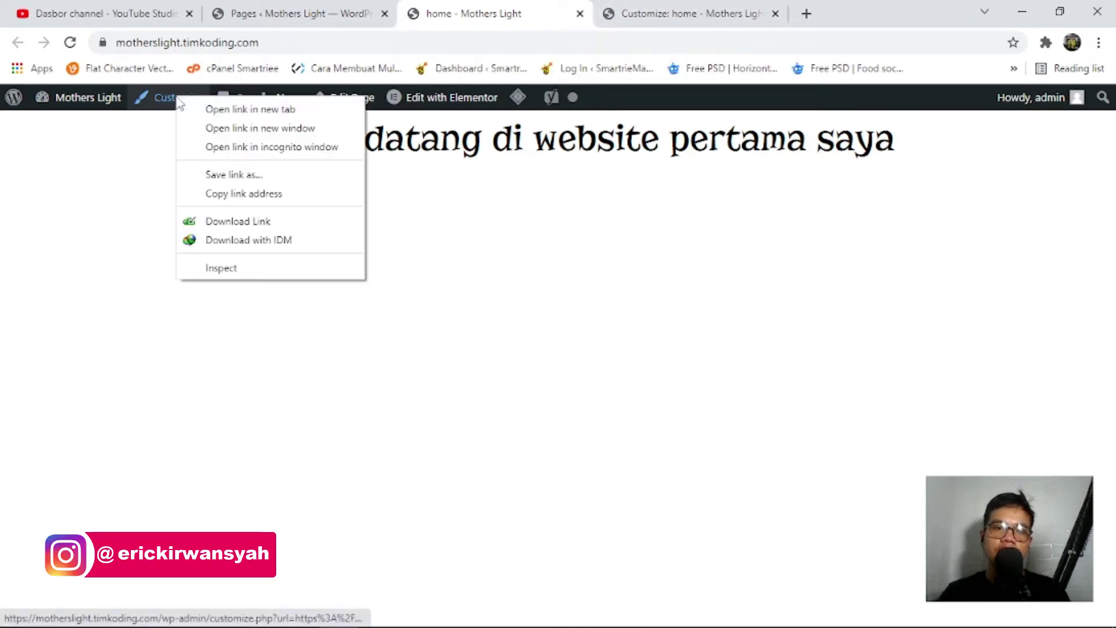
click(766, 398)
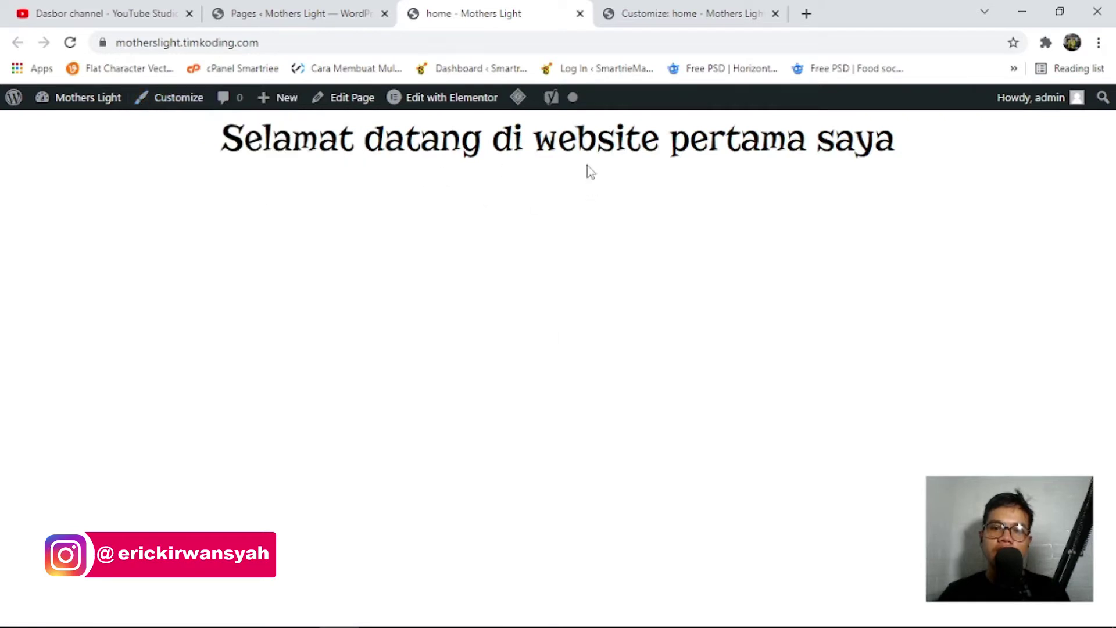
key(ctrl+Tab)
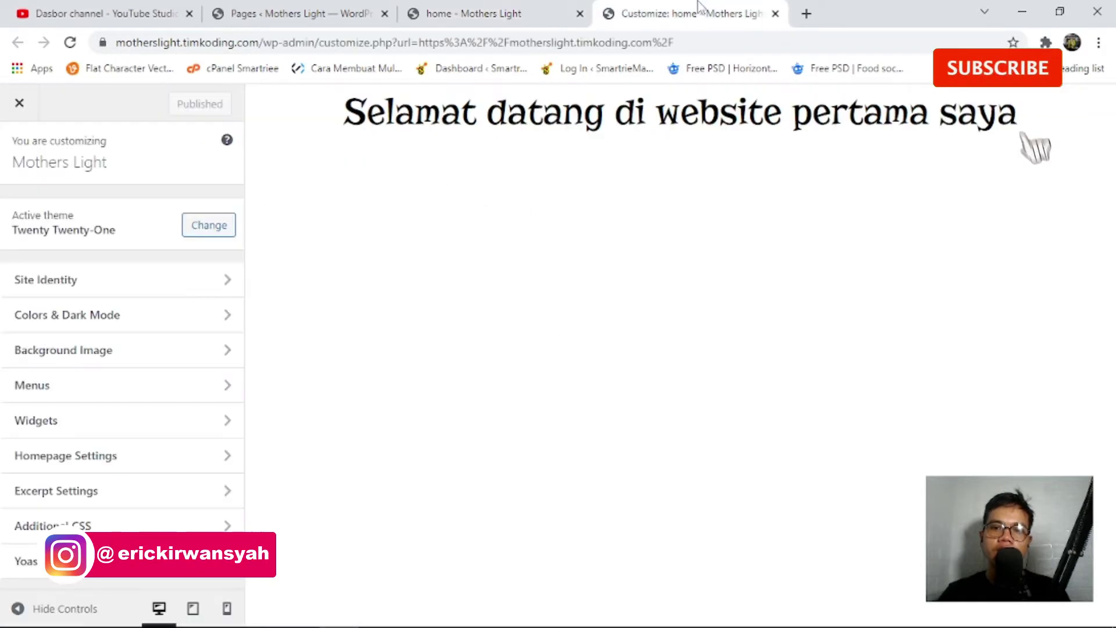
Open the Site Identity settings and view the logo selection dialog, closing it without choosing an image.
click(75, 290)
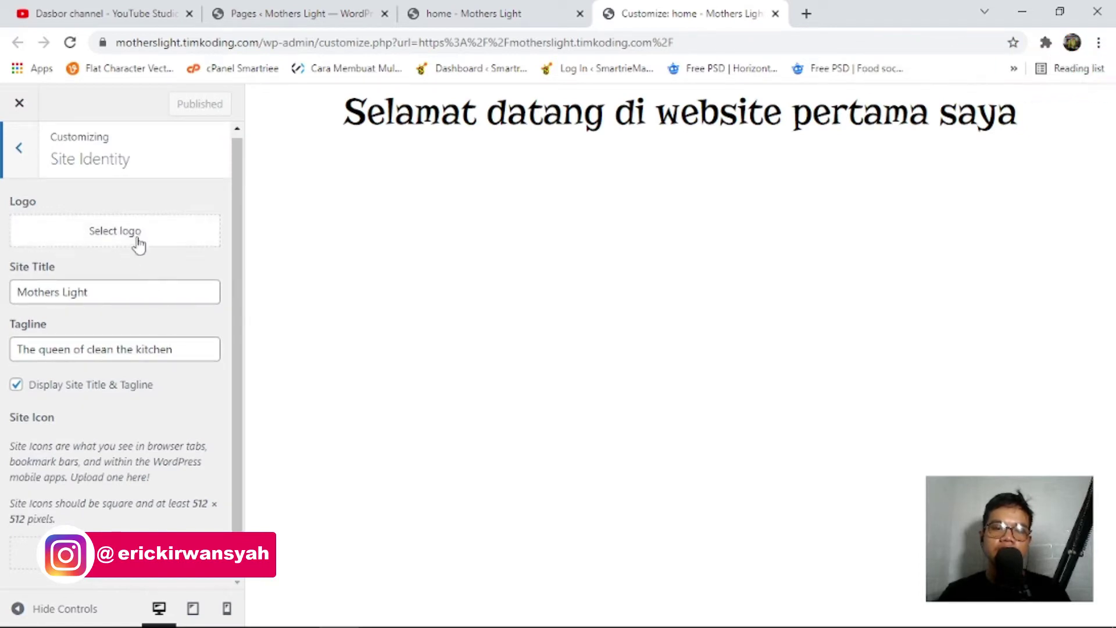
click(108, 247)
click(1070, 130)
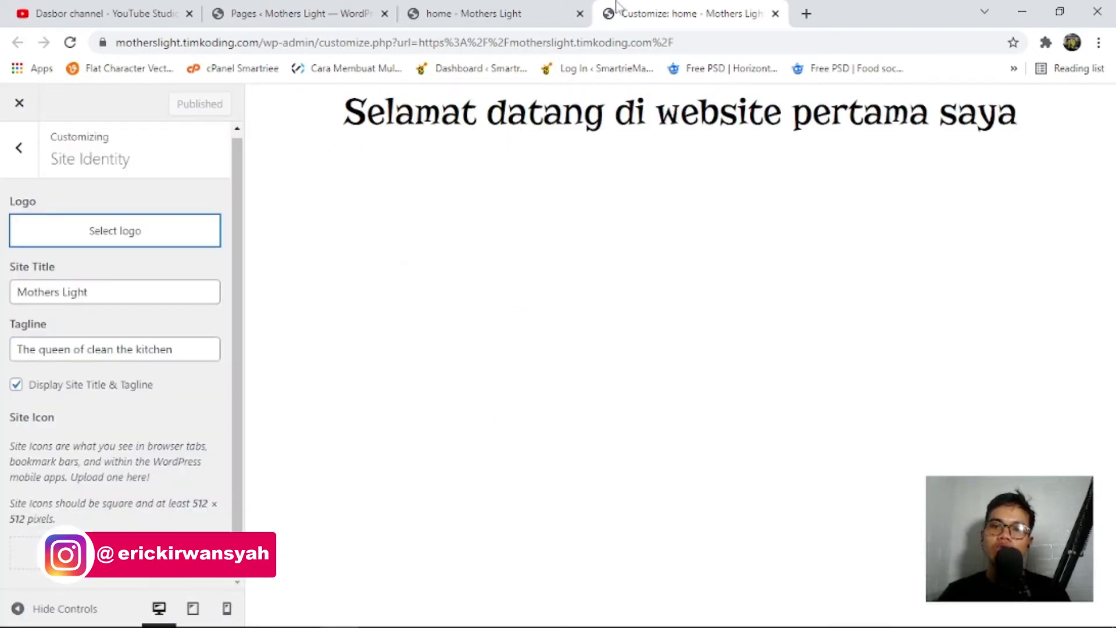
Upload the downloaded Mother's Light logo JPG as the site icon image and select it for cropping.
click(26, 552)
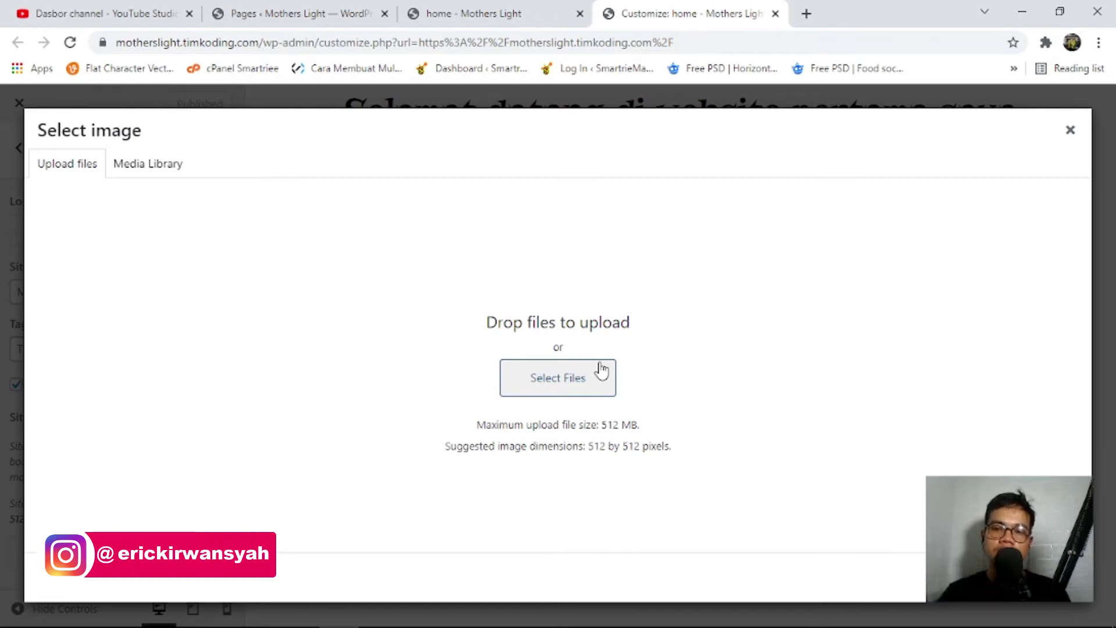
click(596, 376)
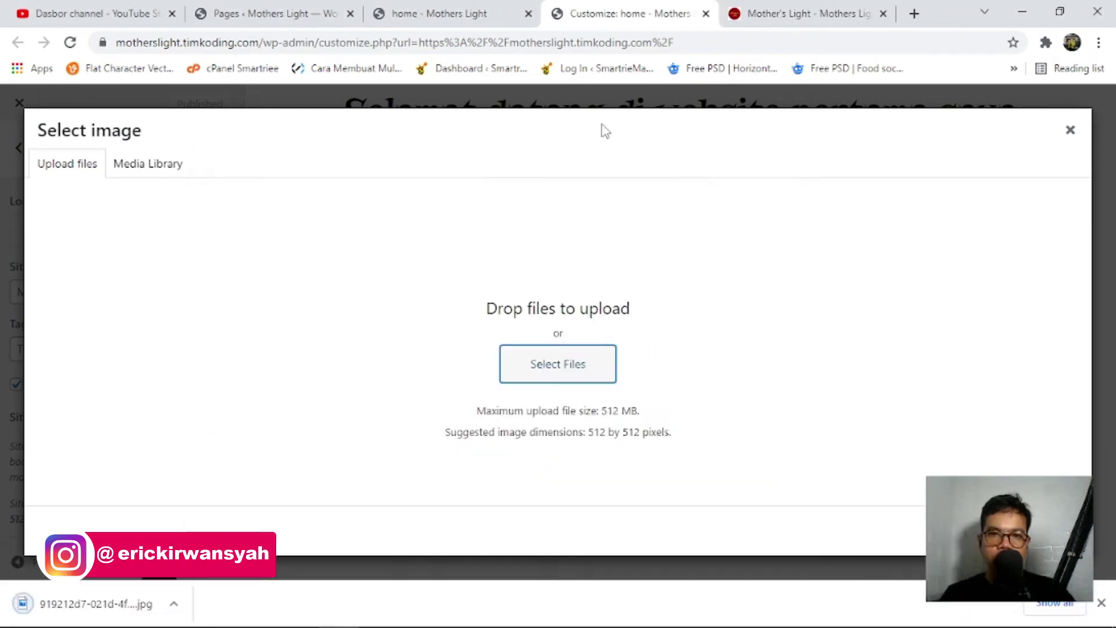
drag(137, 584, 563, 334)
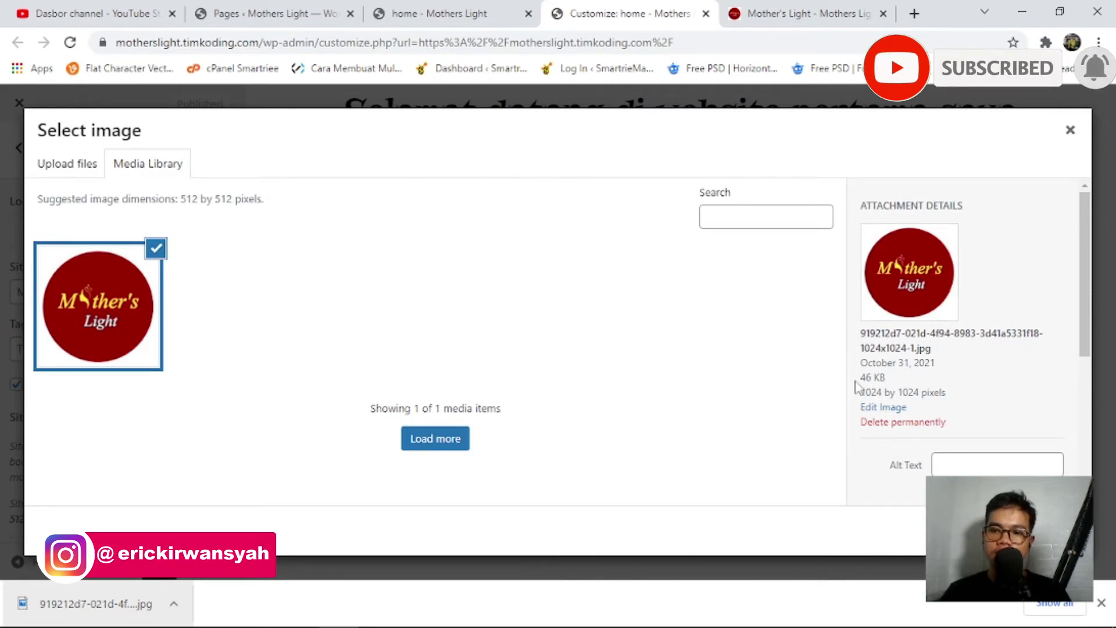
click(1052, 530)
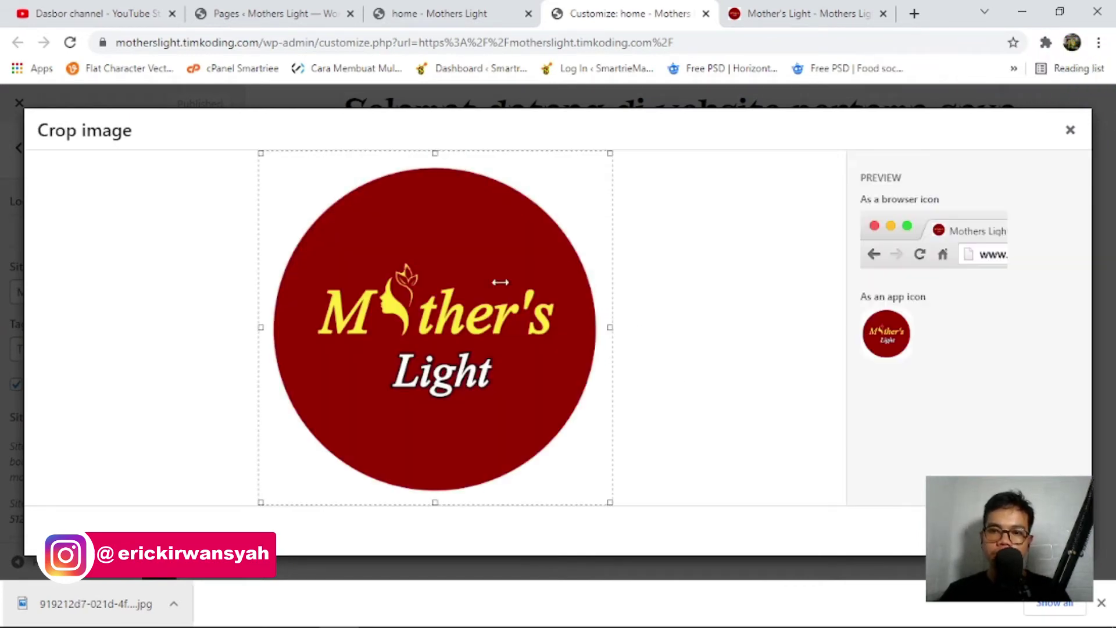
Crop the site icon to a slightly smaller square centred around the red Mother's Light circle and apply it.
click(259, 154)
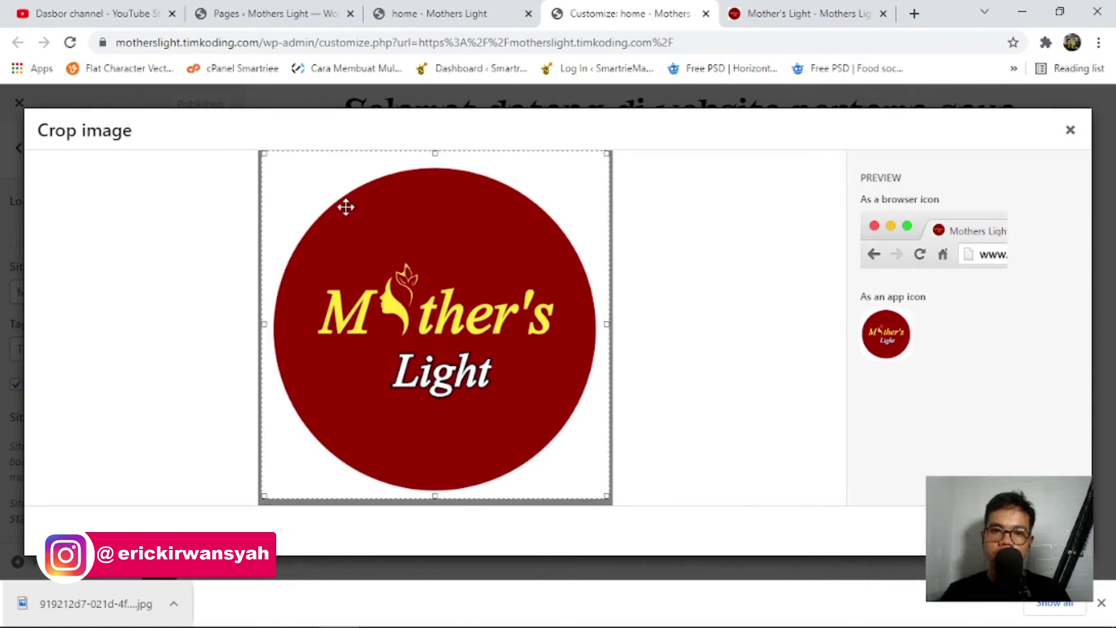
drag(607, 497, 599, 488)
drag(262, 321, 266, 321)
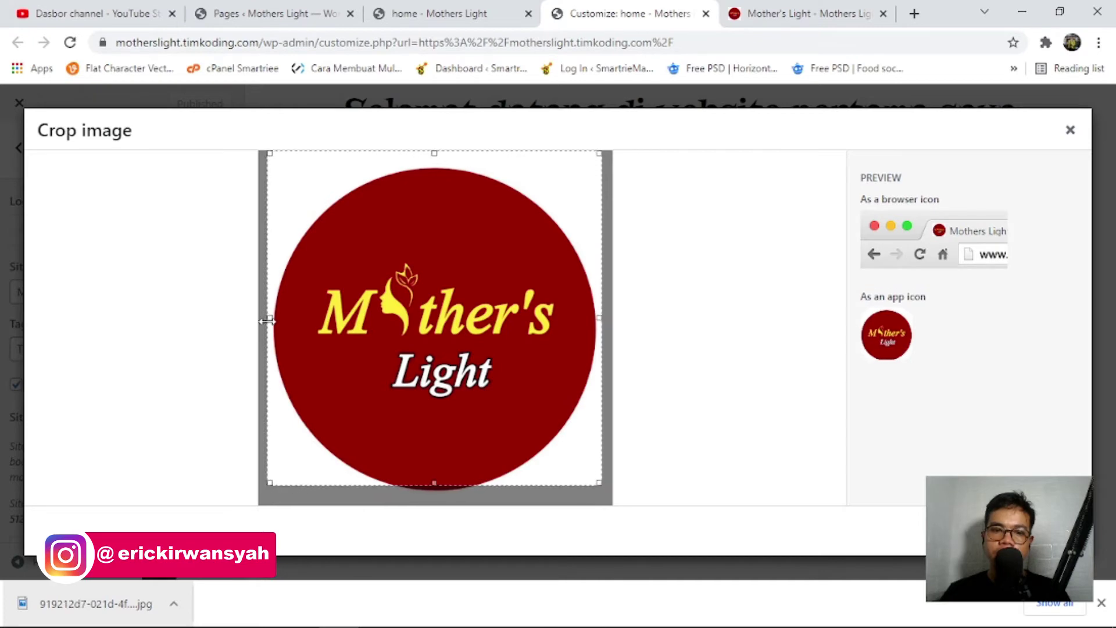
drag(434, 476, 435, 487)
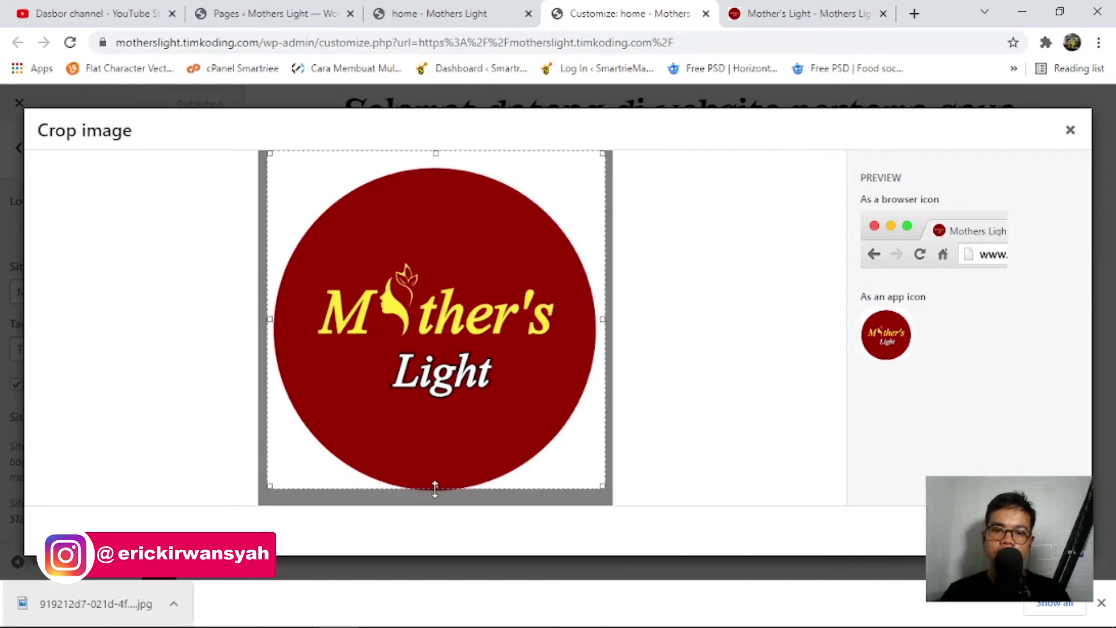
drag(469, 337, 469, 345)
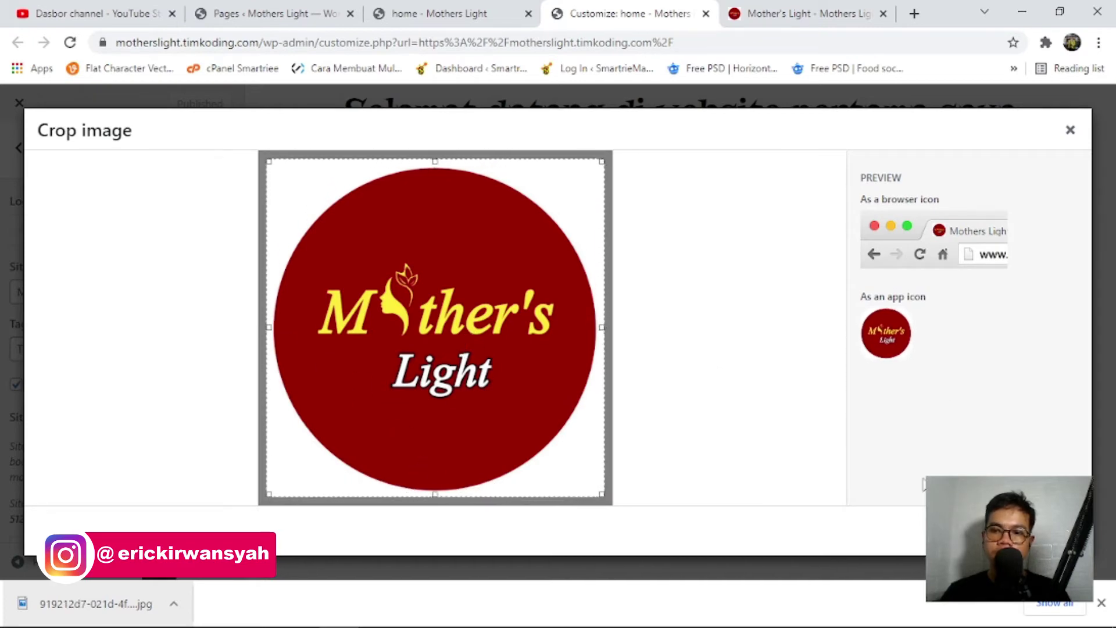
click(1040, 530)
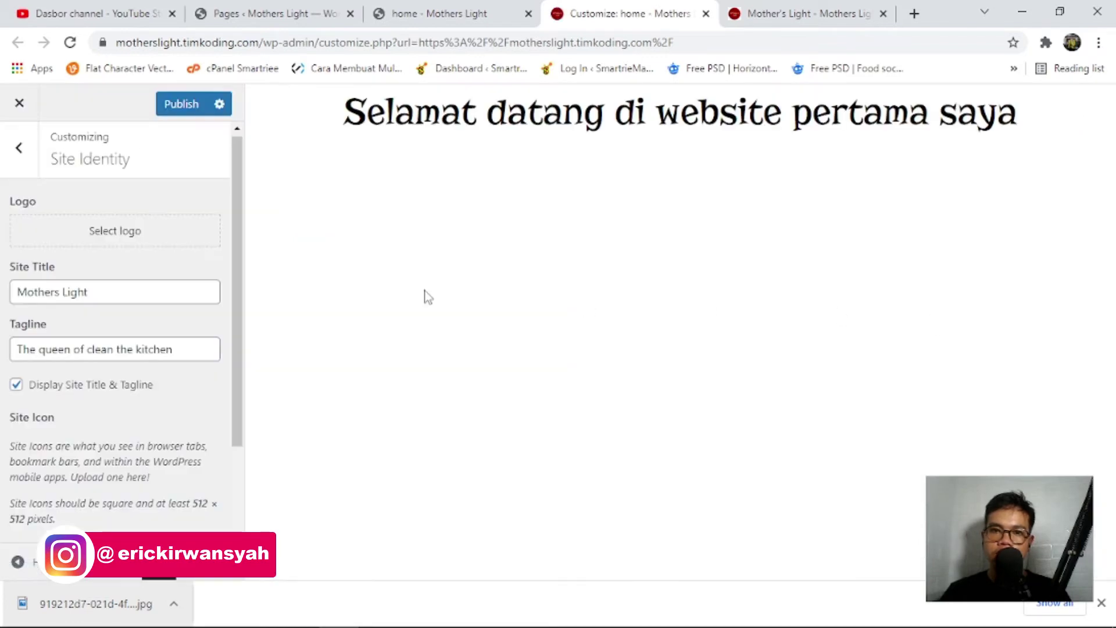
Close the Mother's Light logo source tab, publish the Site Identity changes, and exit the Customizer.
click(882, 13)
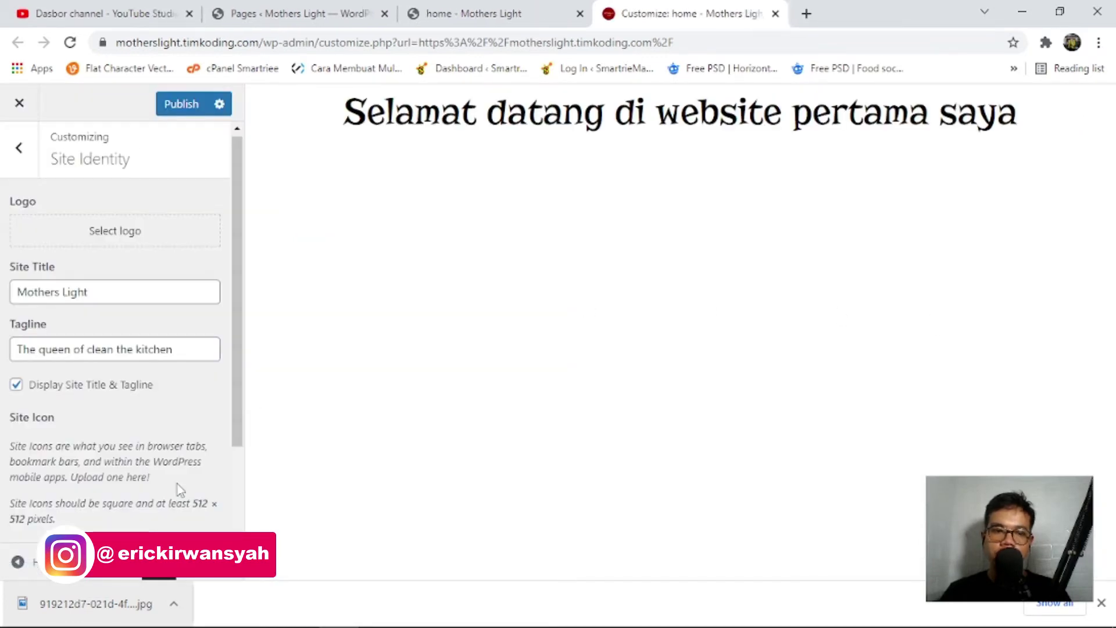
click(181, 112)
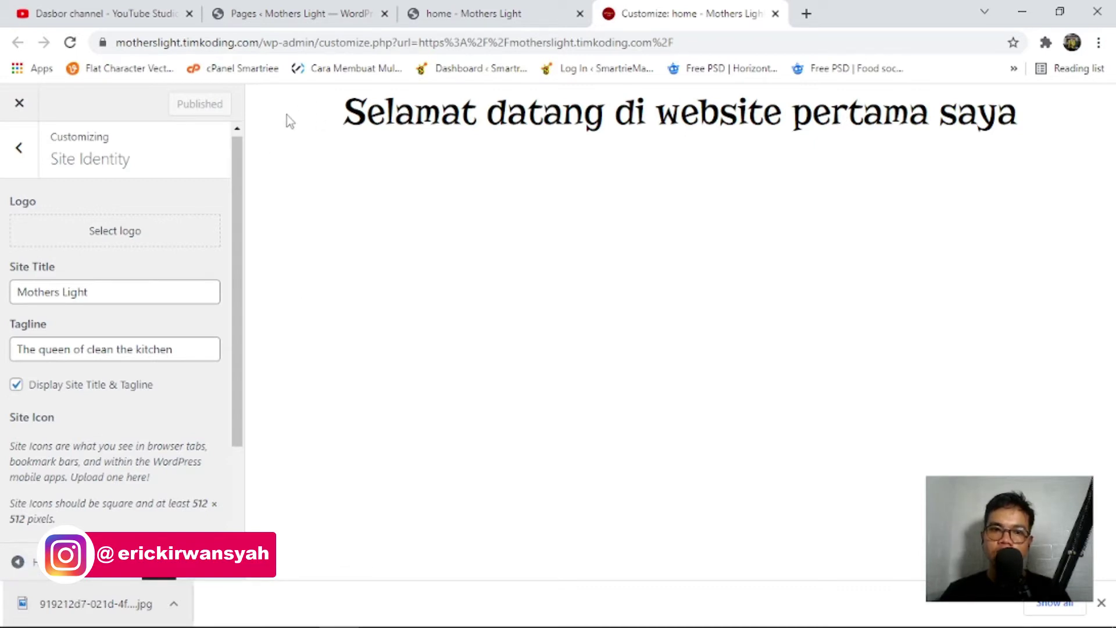
click(24, 105)
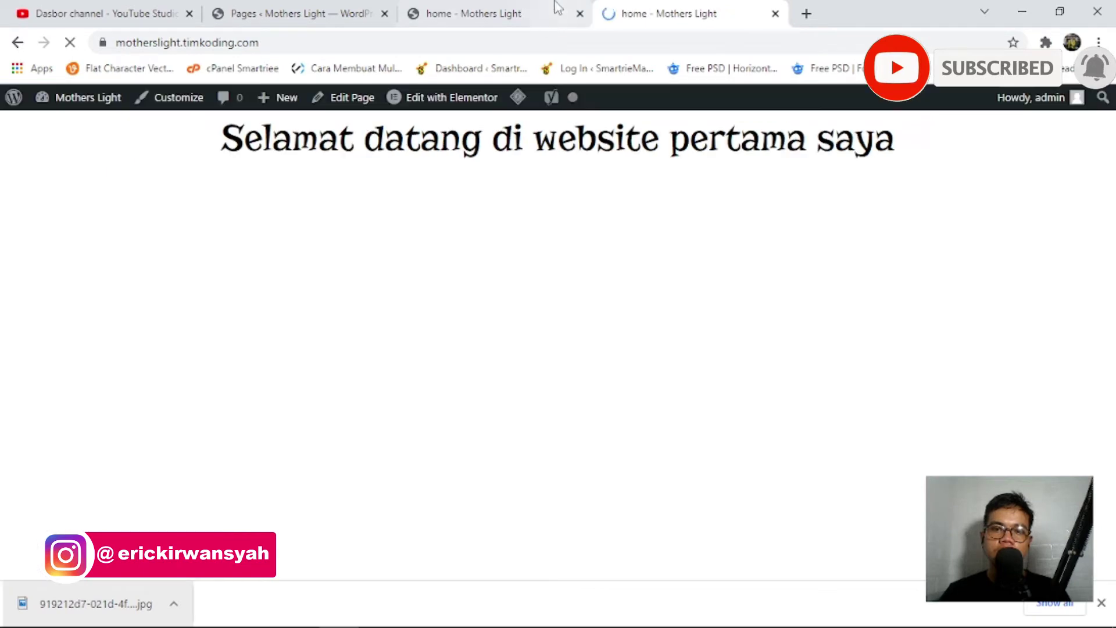
Reload the original live home page tab to check the new site icon, and close the duplicate home page tab.
click(474, 12)
click(70, 42)
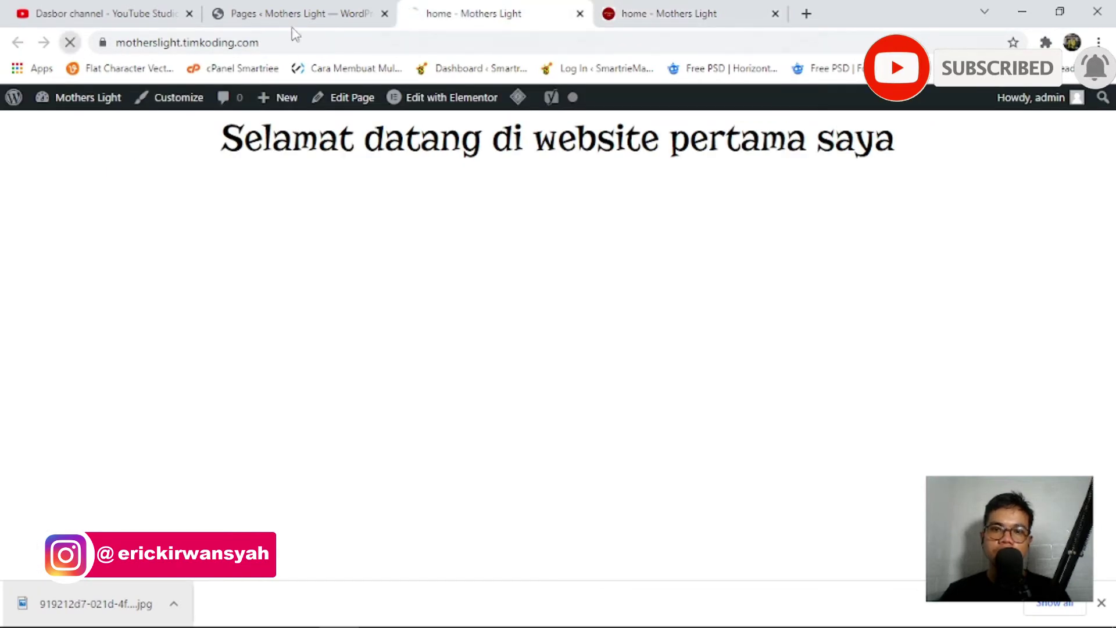
click(776, 13)
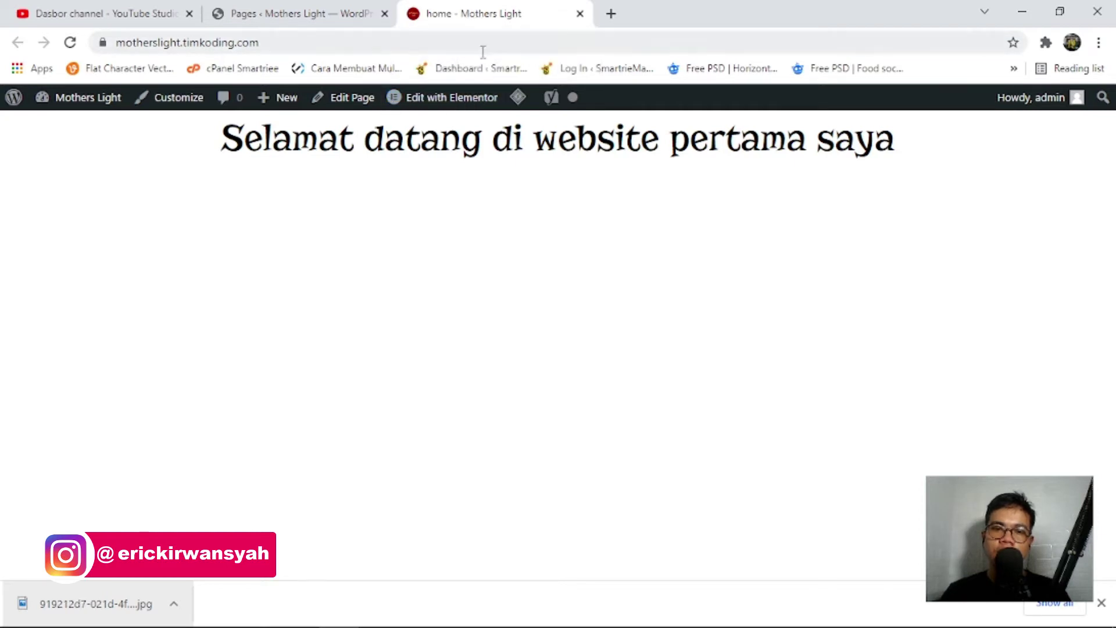
Open the home page's editor in a new tab and set the Yoast SEO title to "Mothers Light [Separator] The queen of clean the kitchen".
right_click(358, 98)
click(379, 110)
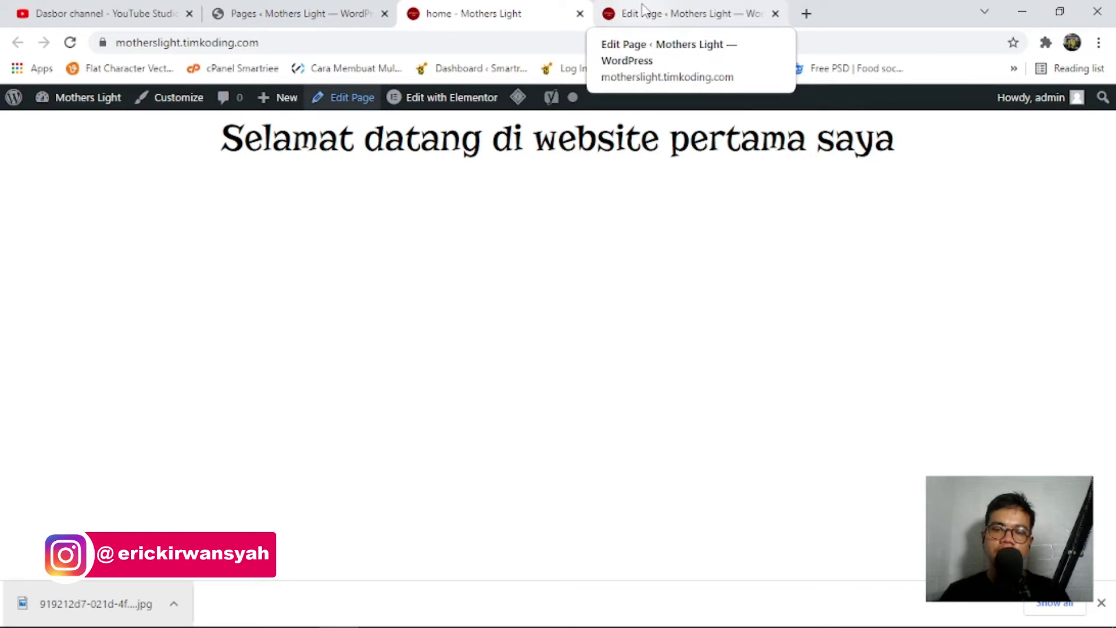
click(643, 10)
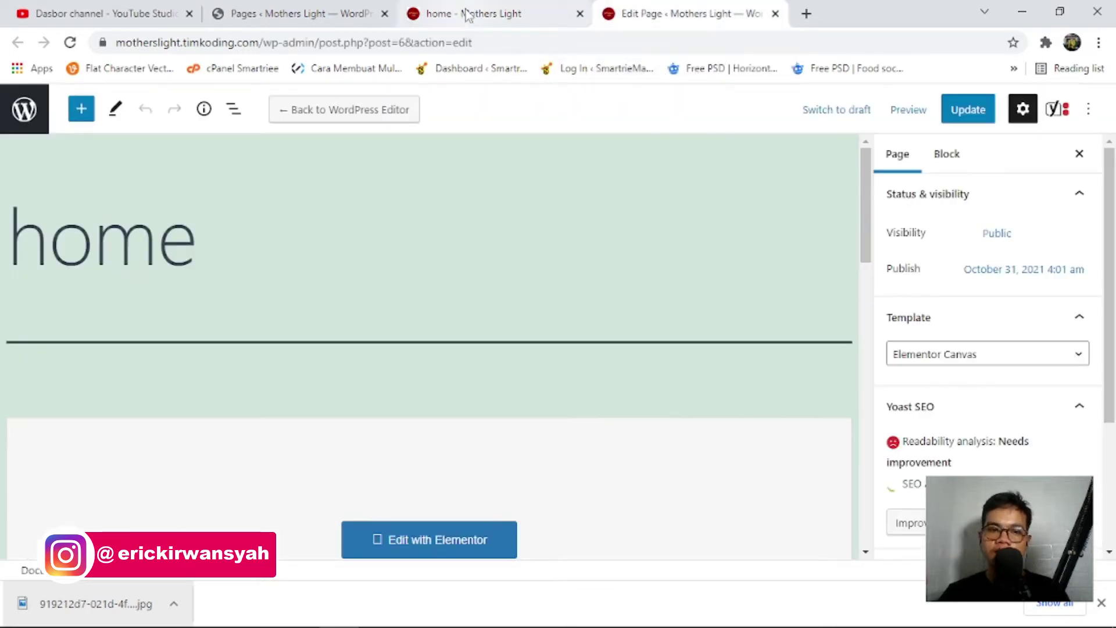
scroll(381, 306, down, 10)
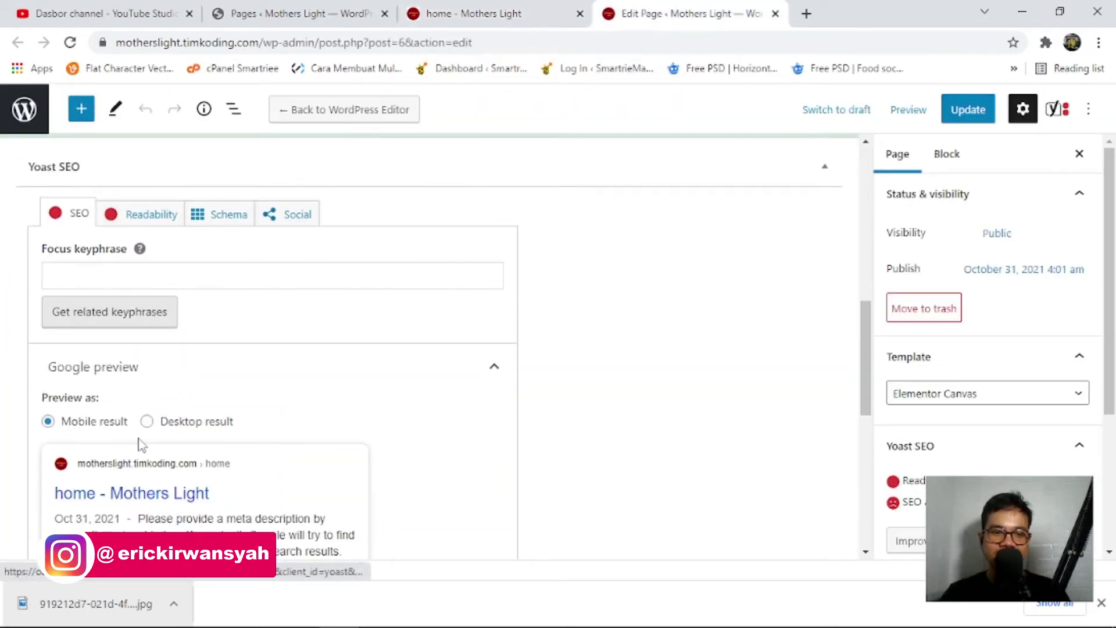
scroll(143, 374, down, 4)
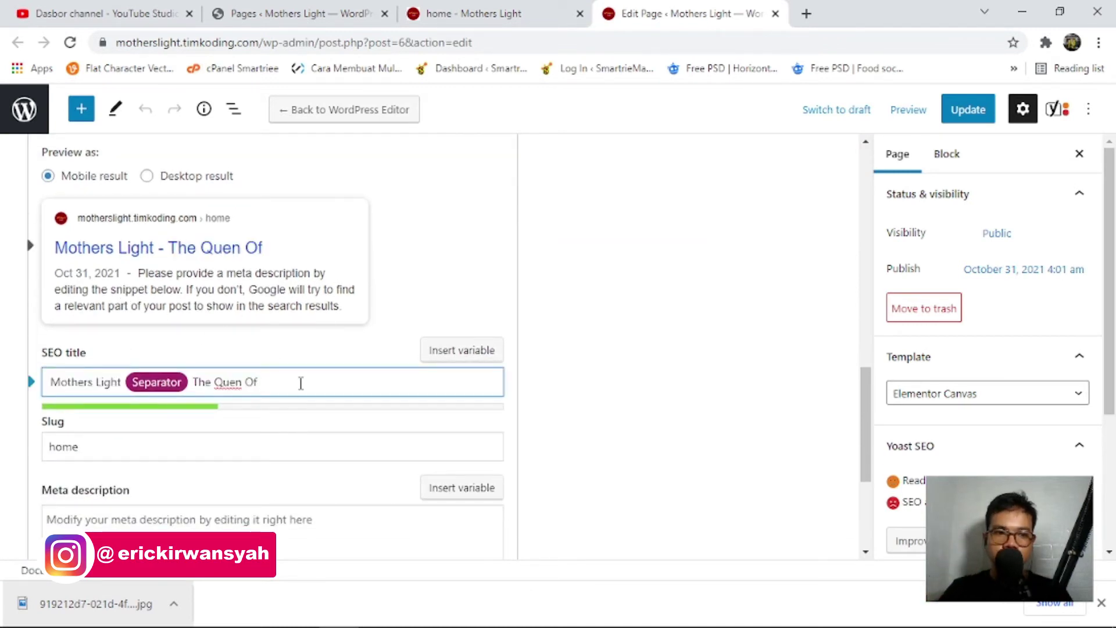
drag(300, 383, 197, 381)
text(The queen of clean the kitchen)
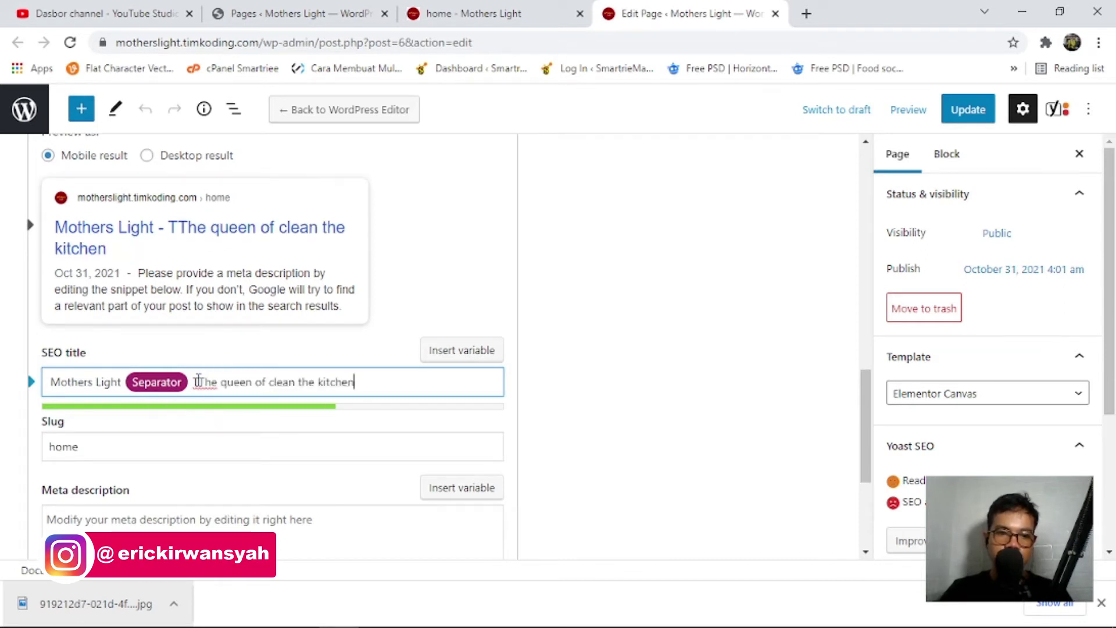
click(198, 379)
key(BackSpace)
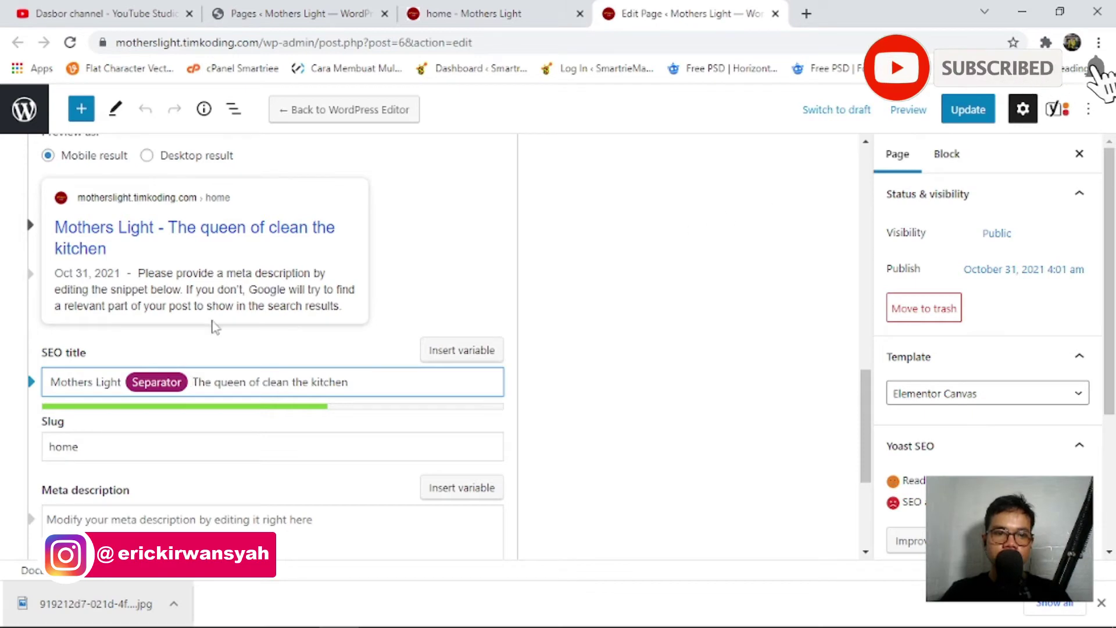
Update the page with its new SEO title and reload the live home page, closing the editor tab and the downloads bar.
scroll(187, 372, down, 1)
scroll(142, 391, down, 1)
scroll(149, 348, up, 3)
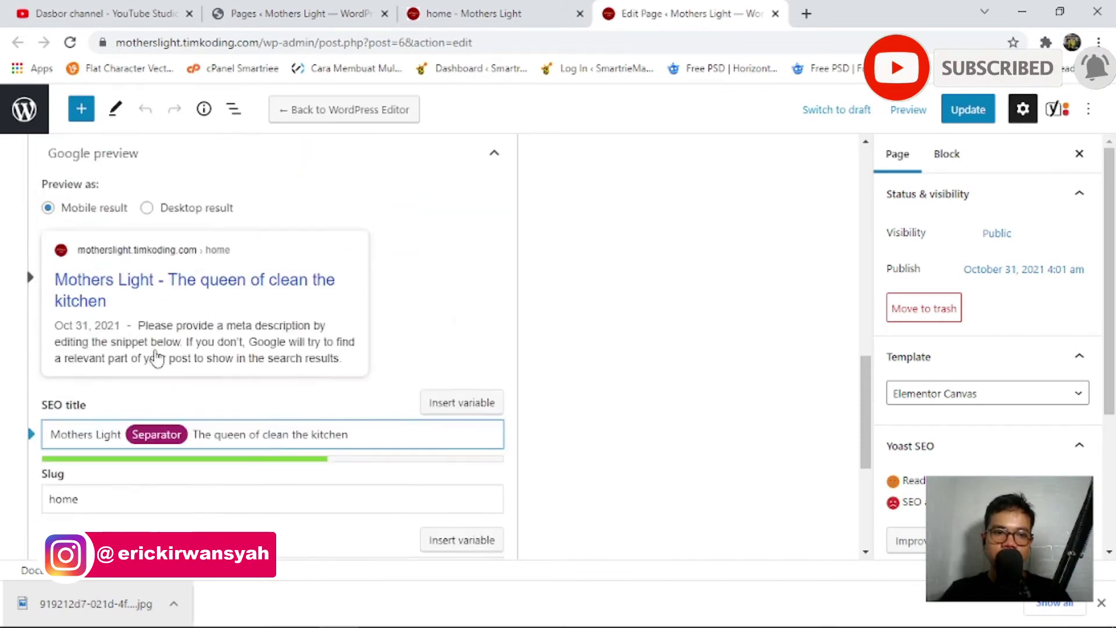
click(968, 112)
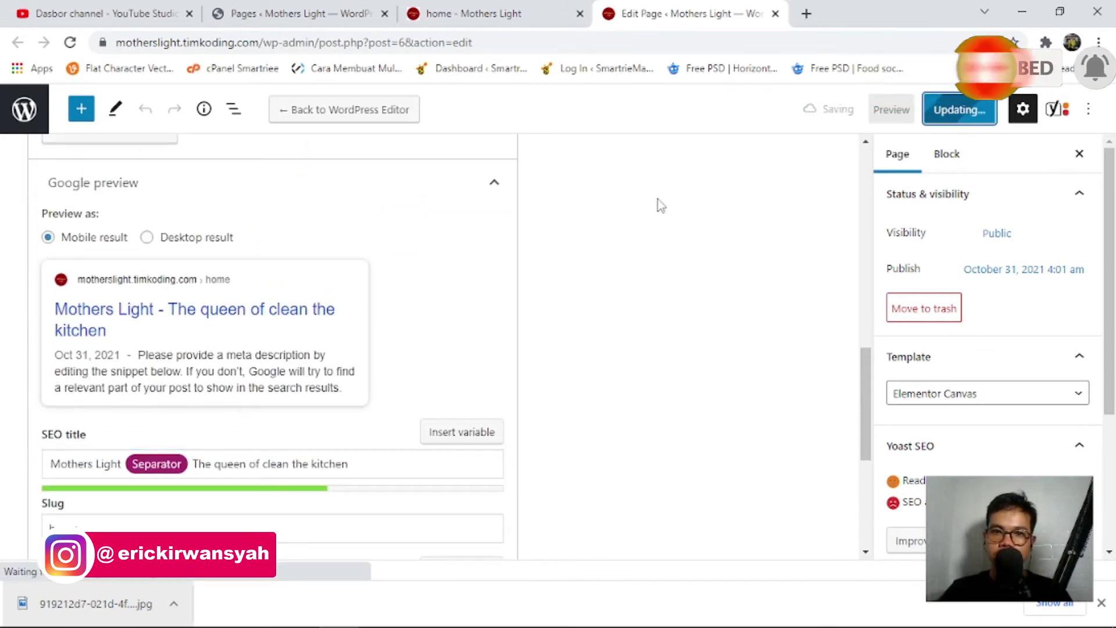
click(494, 14)
click(70, 43)
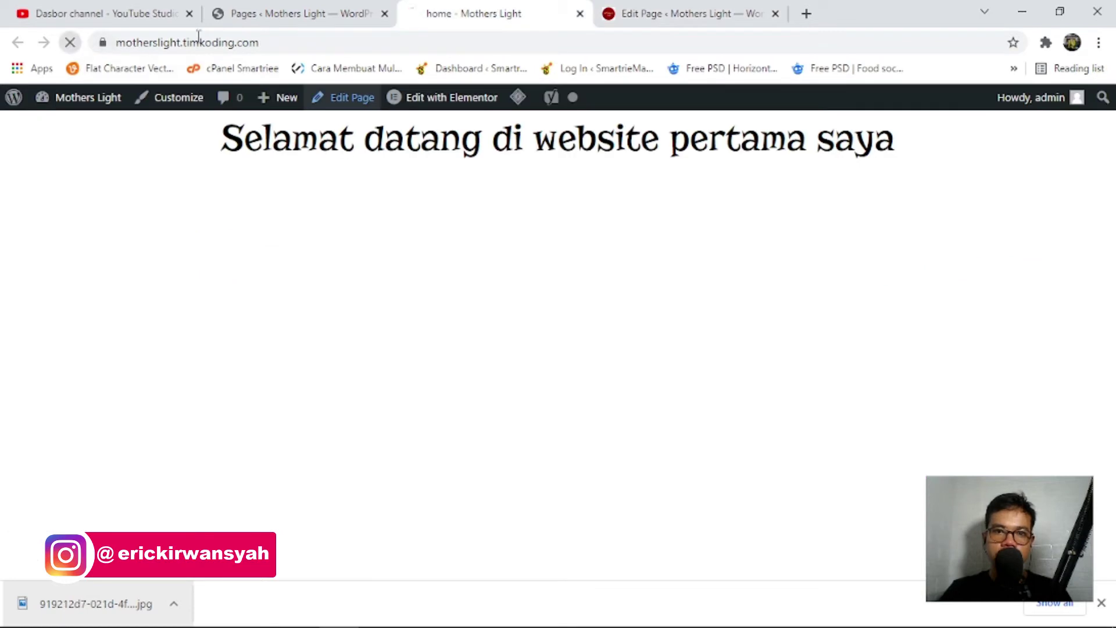
click(775, 13)
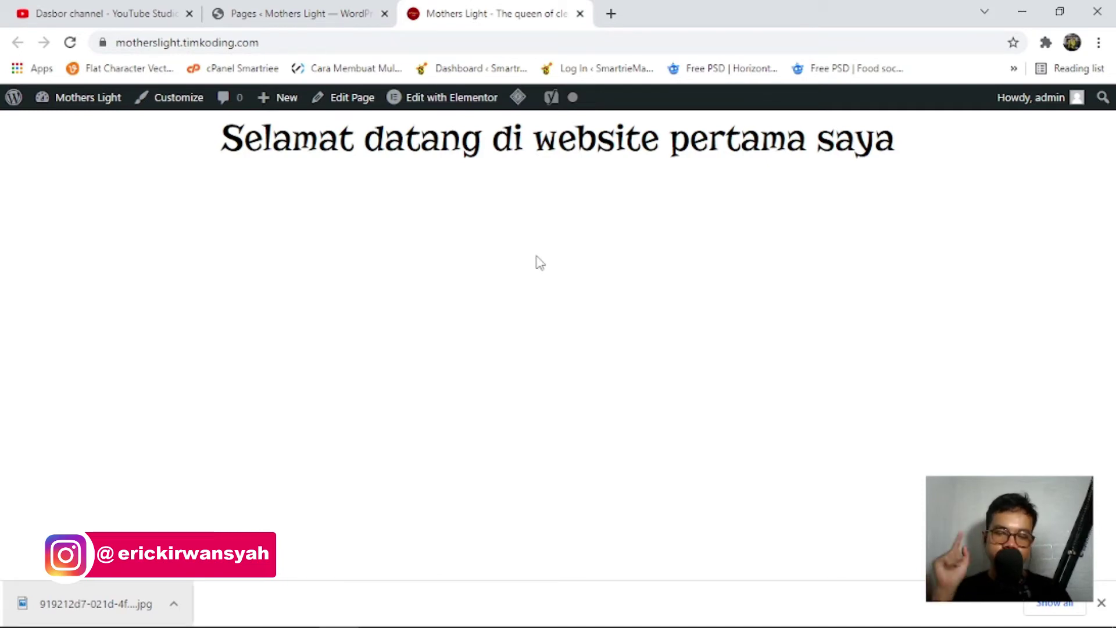
click(1101, 602)
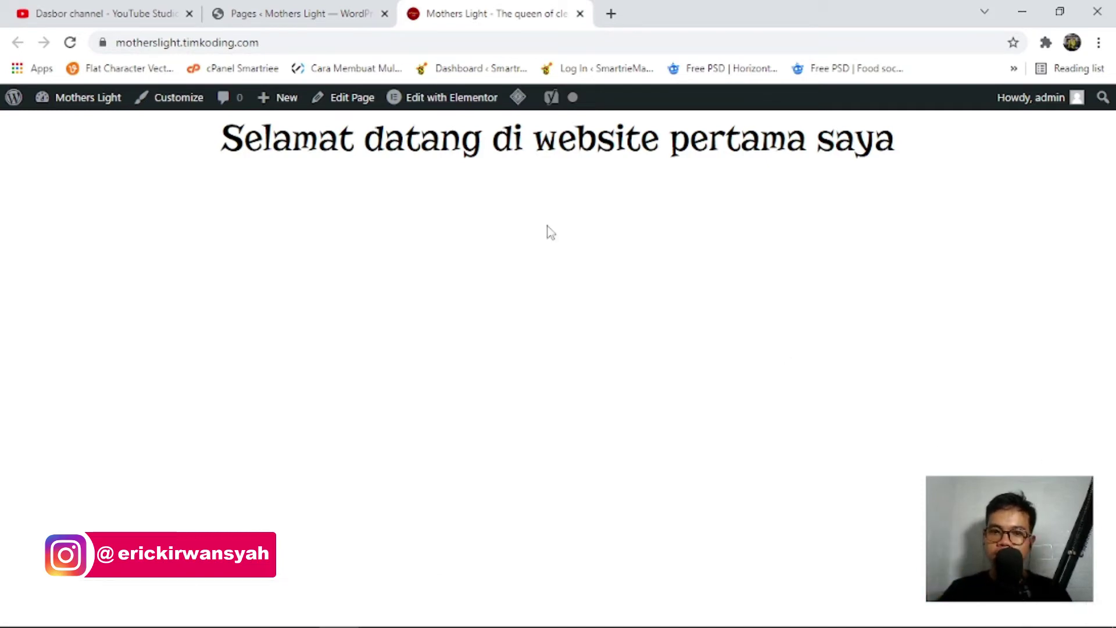
Open the home page in Elementor and look through the Theme Builder's site parts before returning to the widget list.
mouse_move(426, 99)
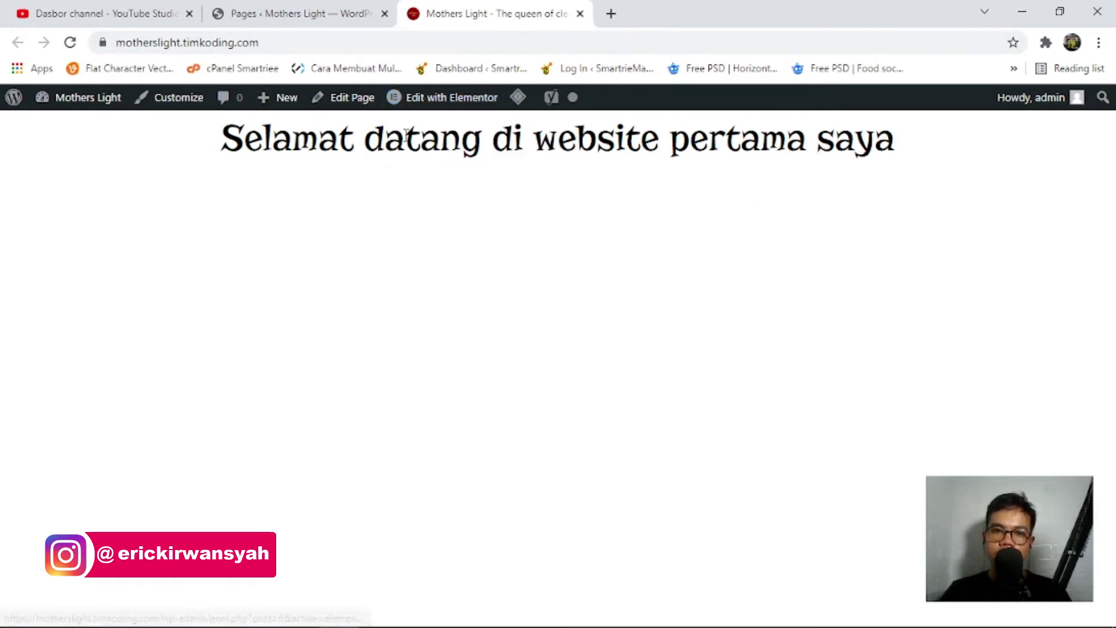
click(410, 103)
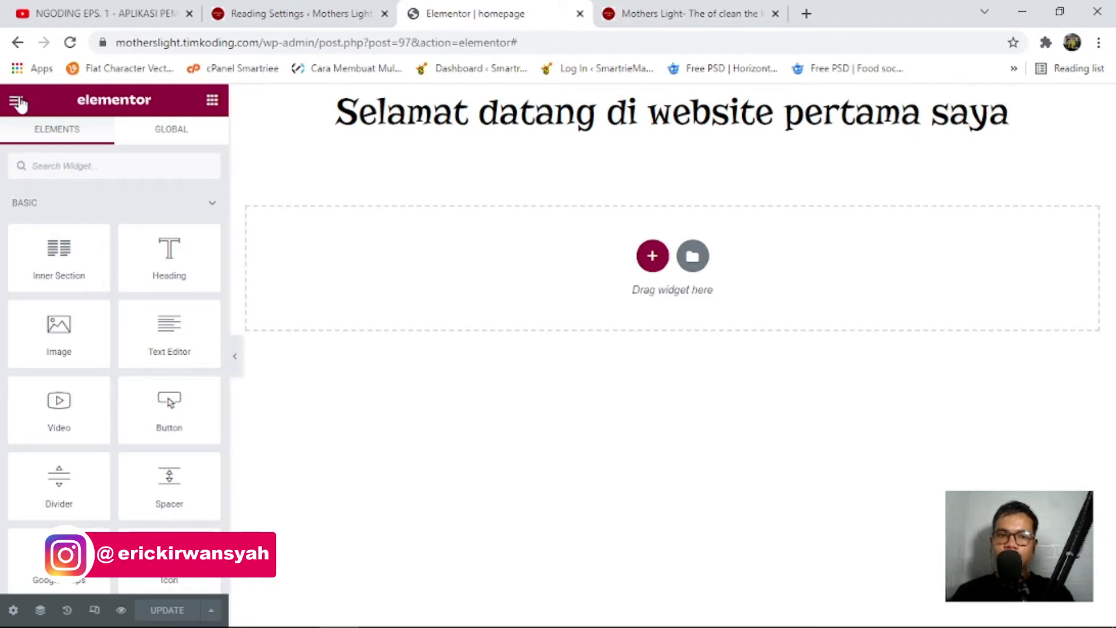
click(17, 103)
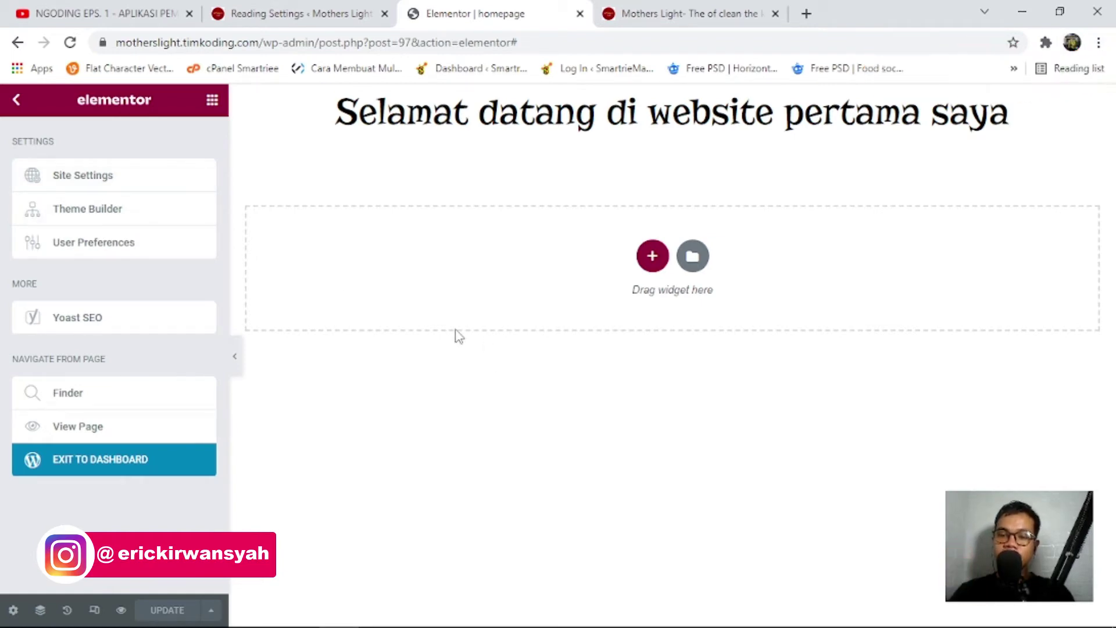
click(97, 214)
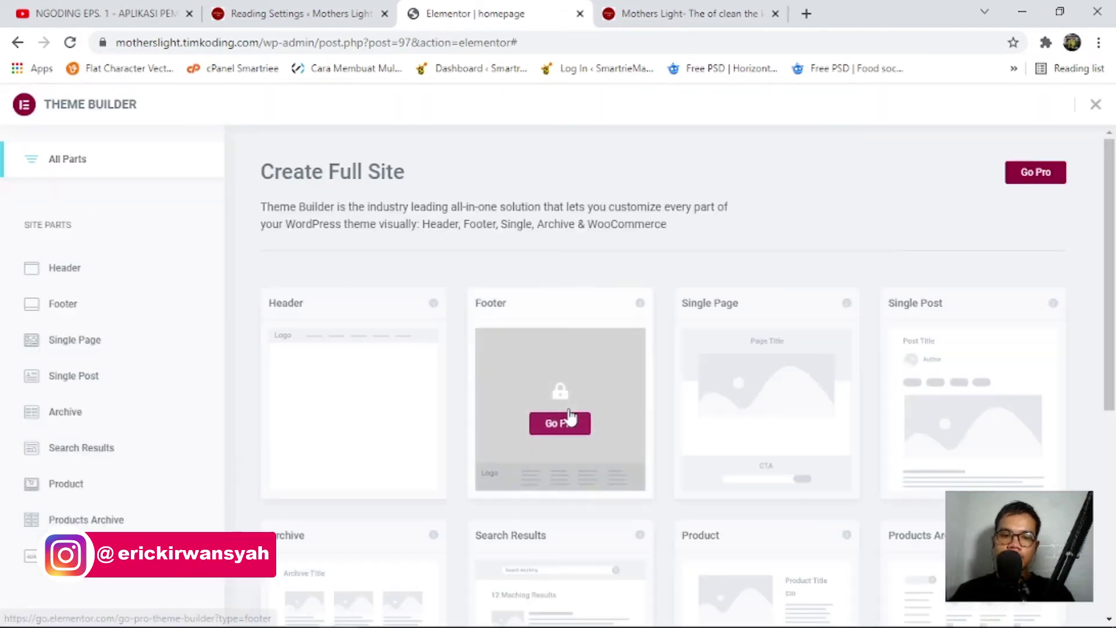
scroll(569, 418, down, 4)
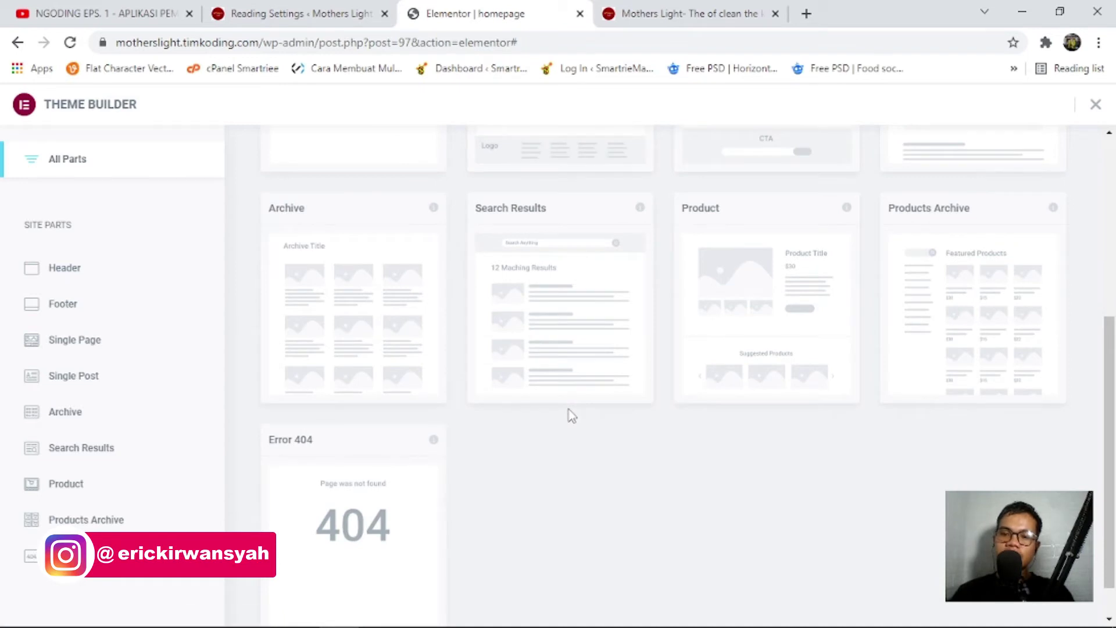
scroll(1098, 227, up, 3)
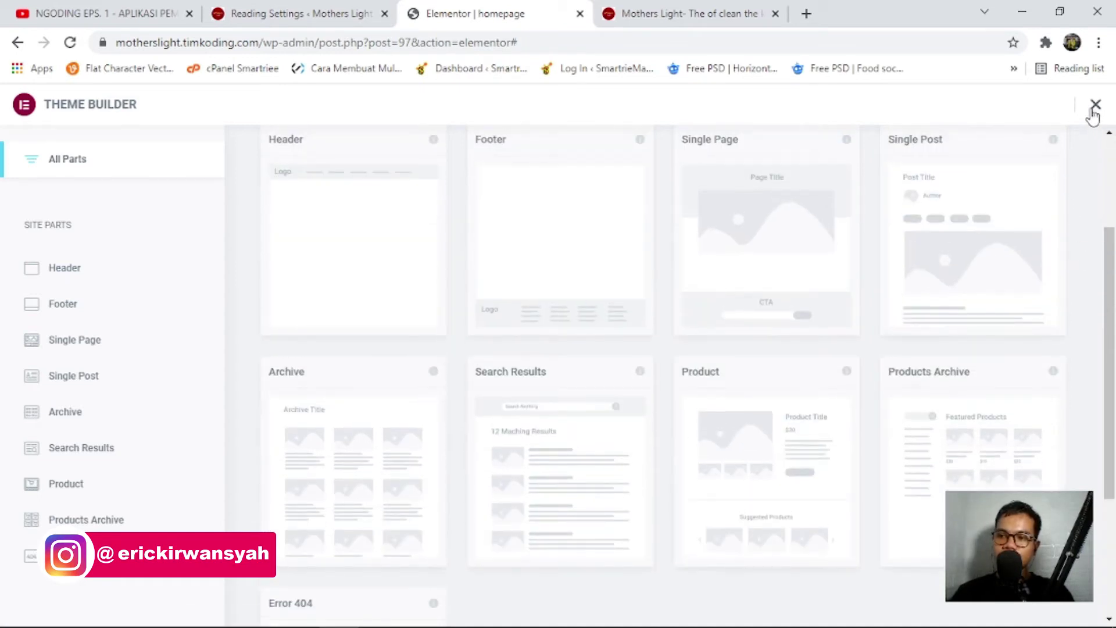
click(1095, 104)
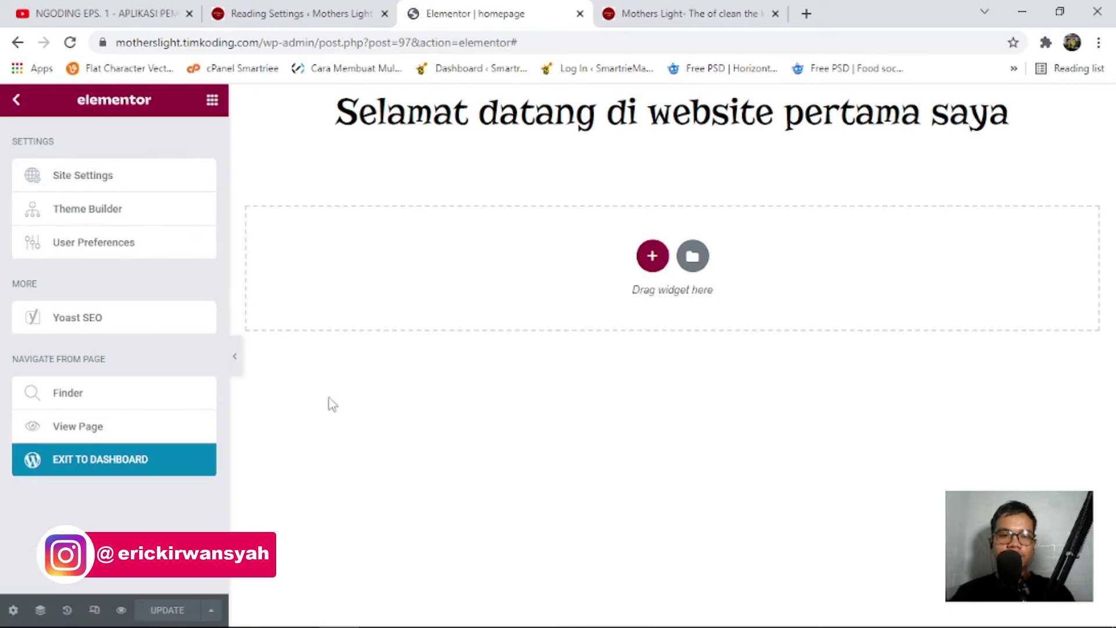
click(16, 102)
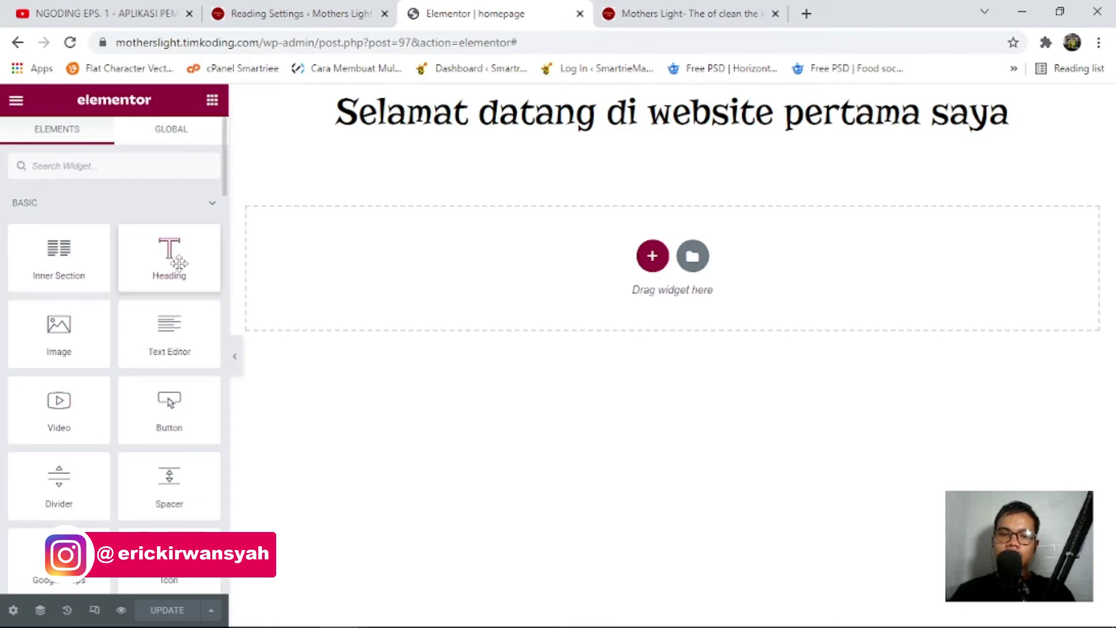
View the welcome heading's style settings and compare Elementor's Elements and Global widget sections.
click(495, 126)
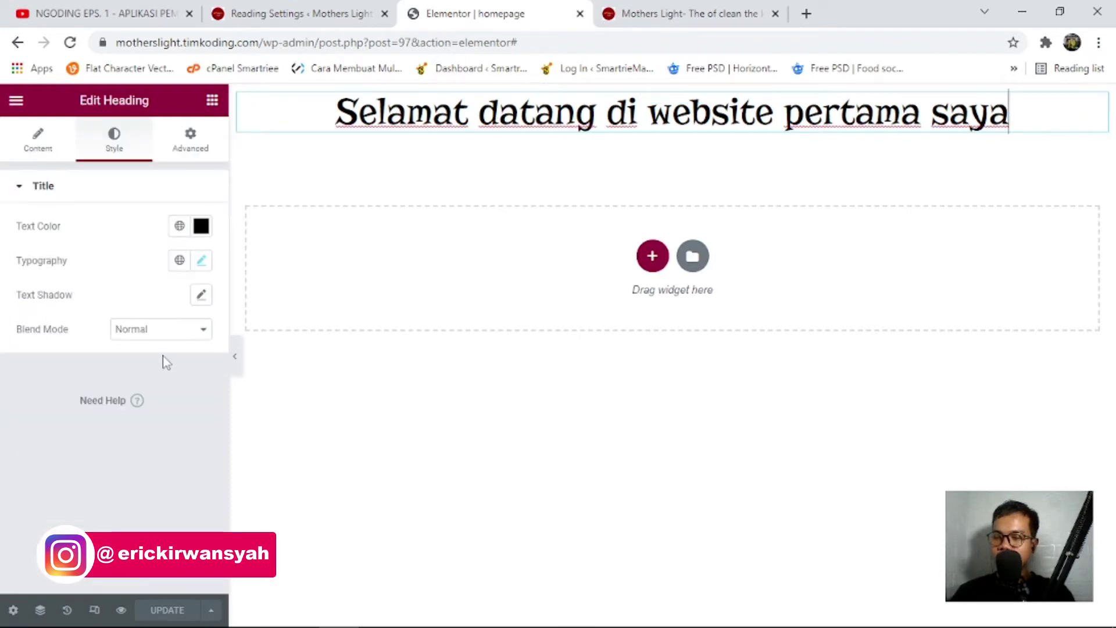
click(212, 100)
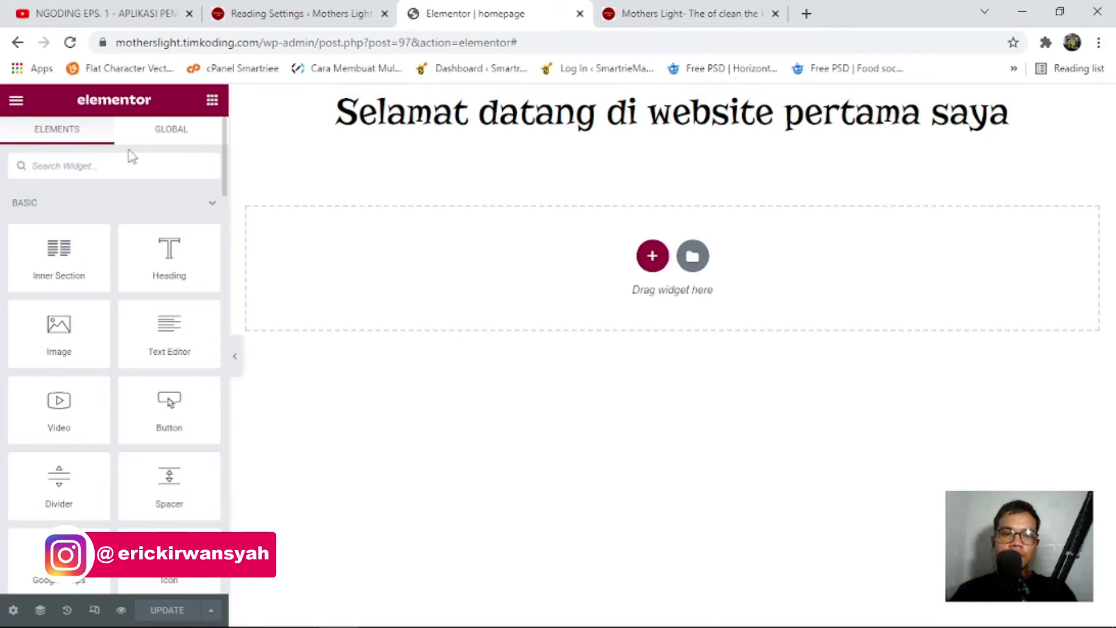
click(169, 136)
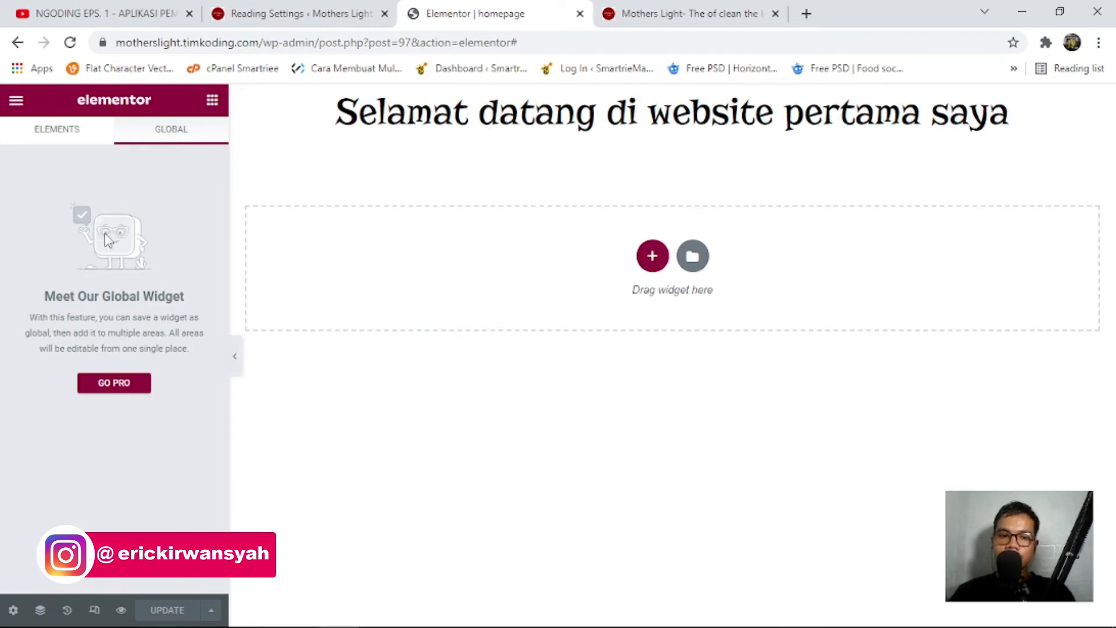
click(79, 140)
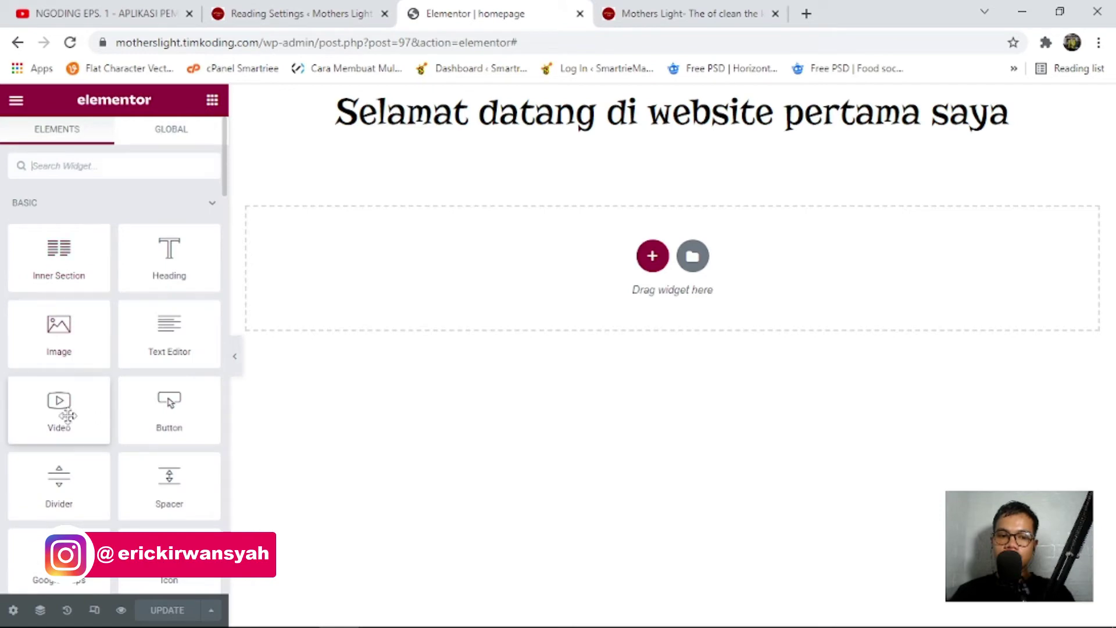
click(155, 137)
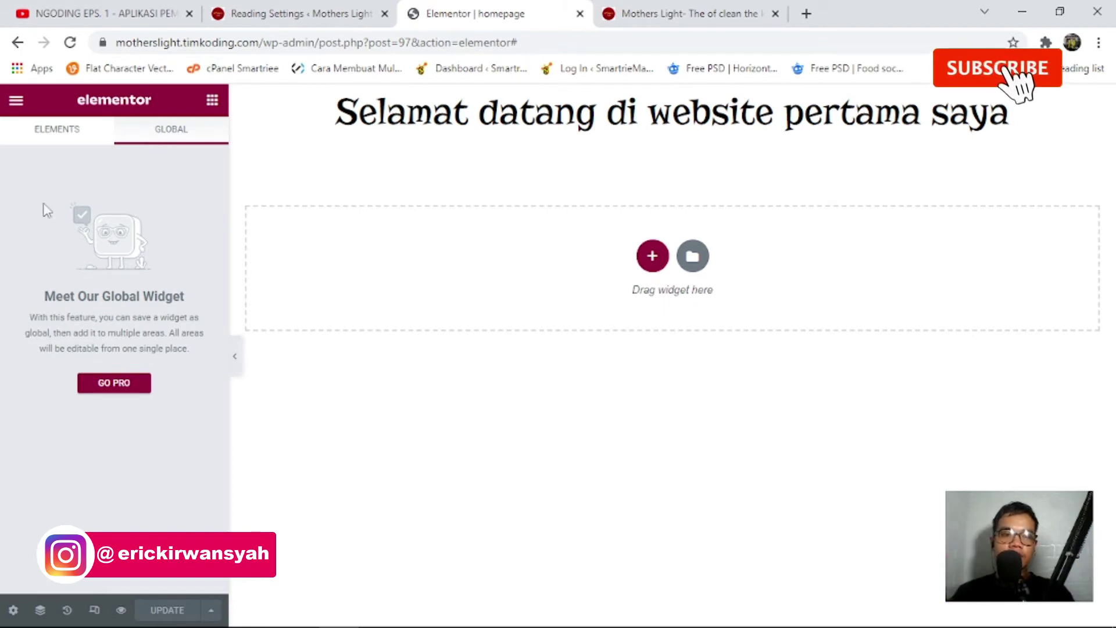
click(57, 136)
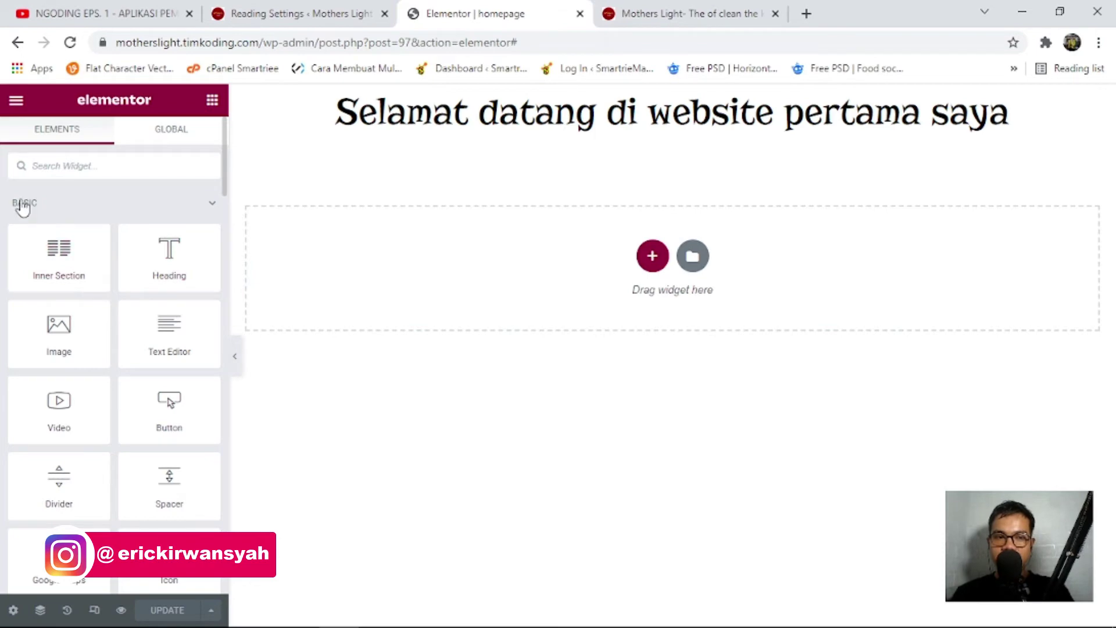
Browse the full Elementor widget list, expanding the WordPress, WooCommerce and Site categories.
scroll(20, 205, down, 20)
scroll(123, 395, down, 15)
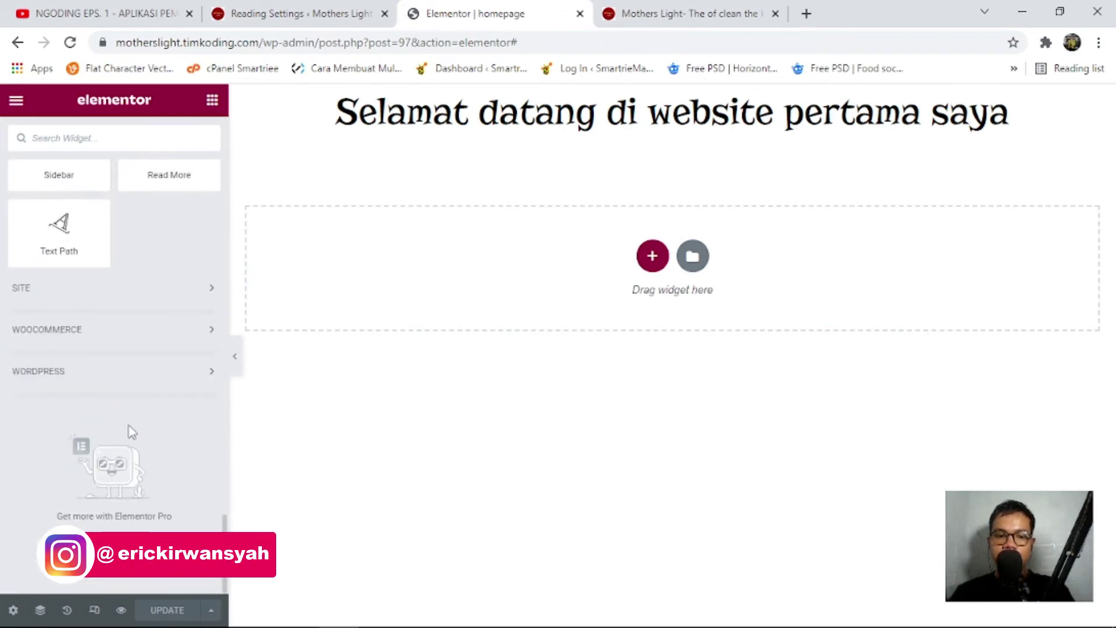
click(94, 372)
click(81, 329)
click(77, 291)
scroll(70, 327, up, 10)
scroll(70, 327, up, 15)
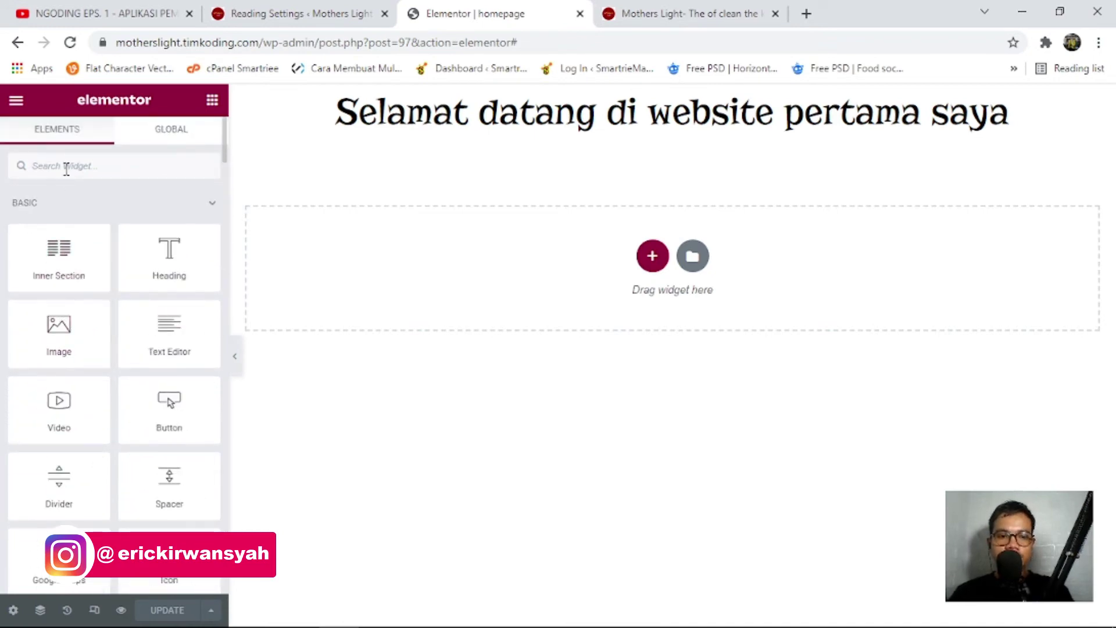
Try the widget search with a term beginning with "te" and clear it to restore the full widget list.
click(66, 169)
text(tex)
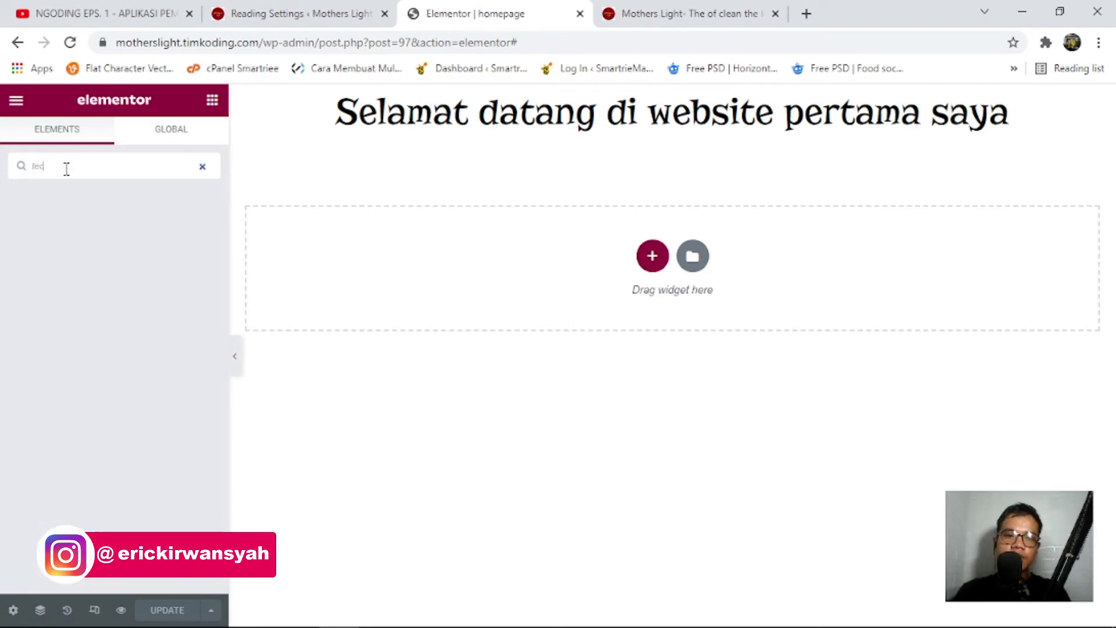
key(BackSpace)
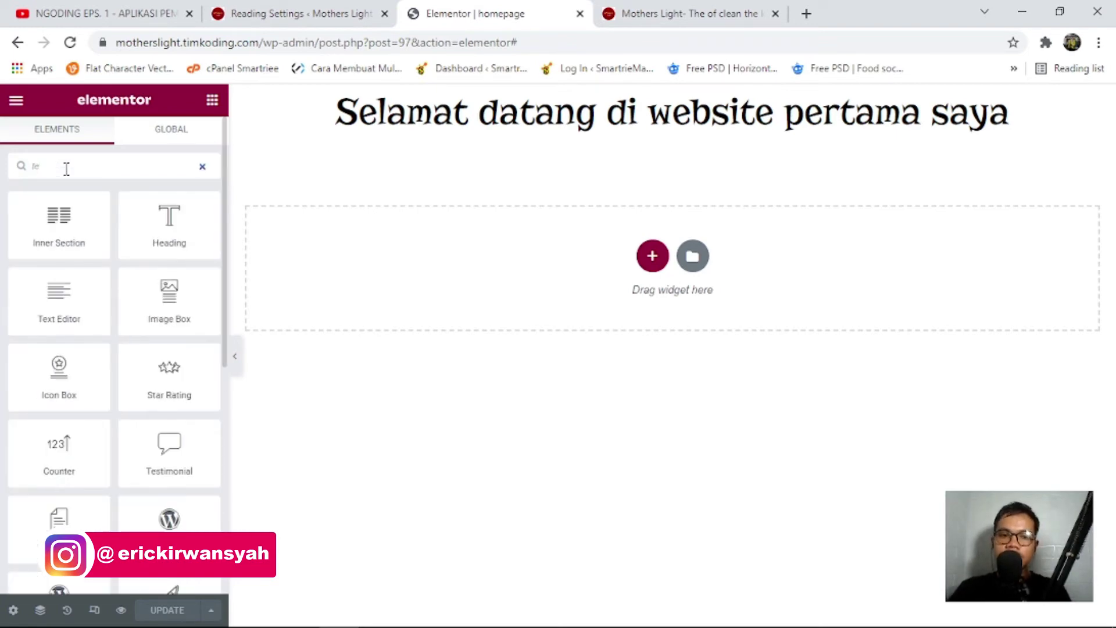
key(BackSpace)
key(BackSpace)
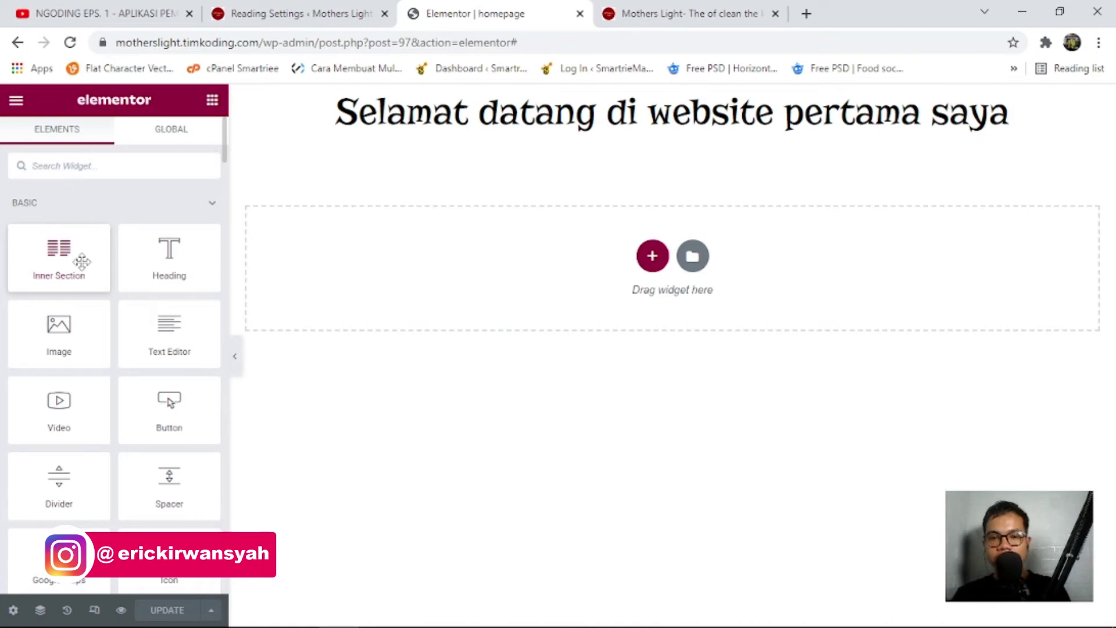